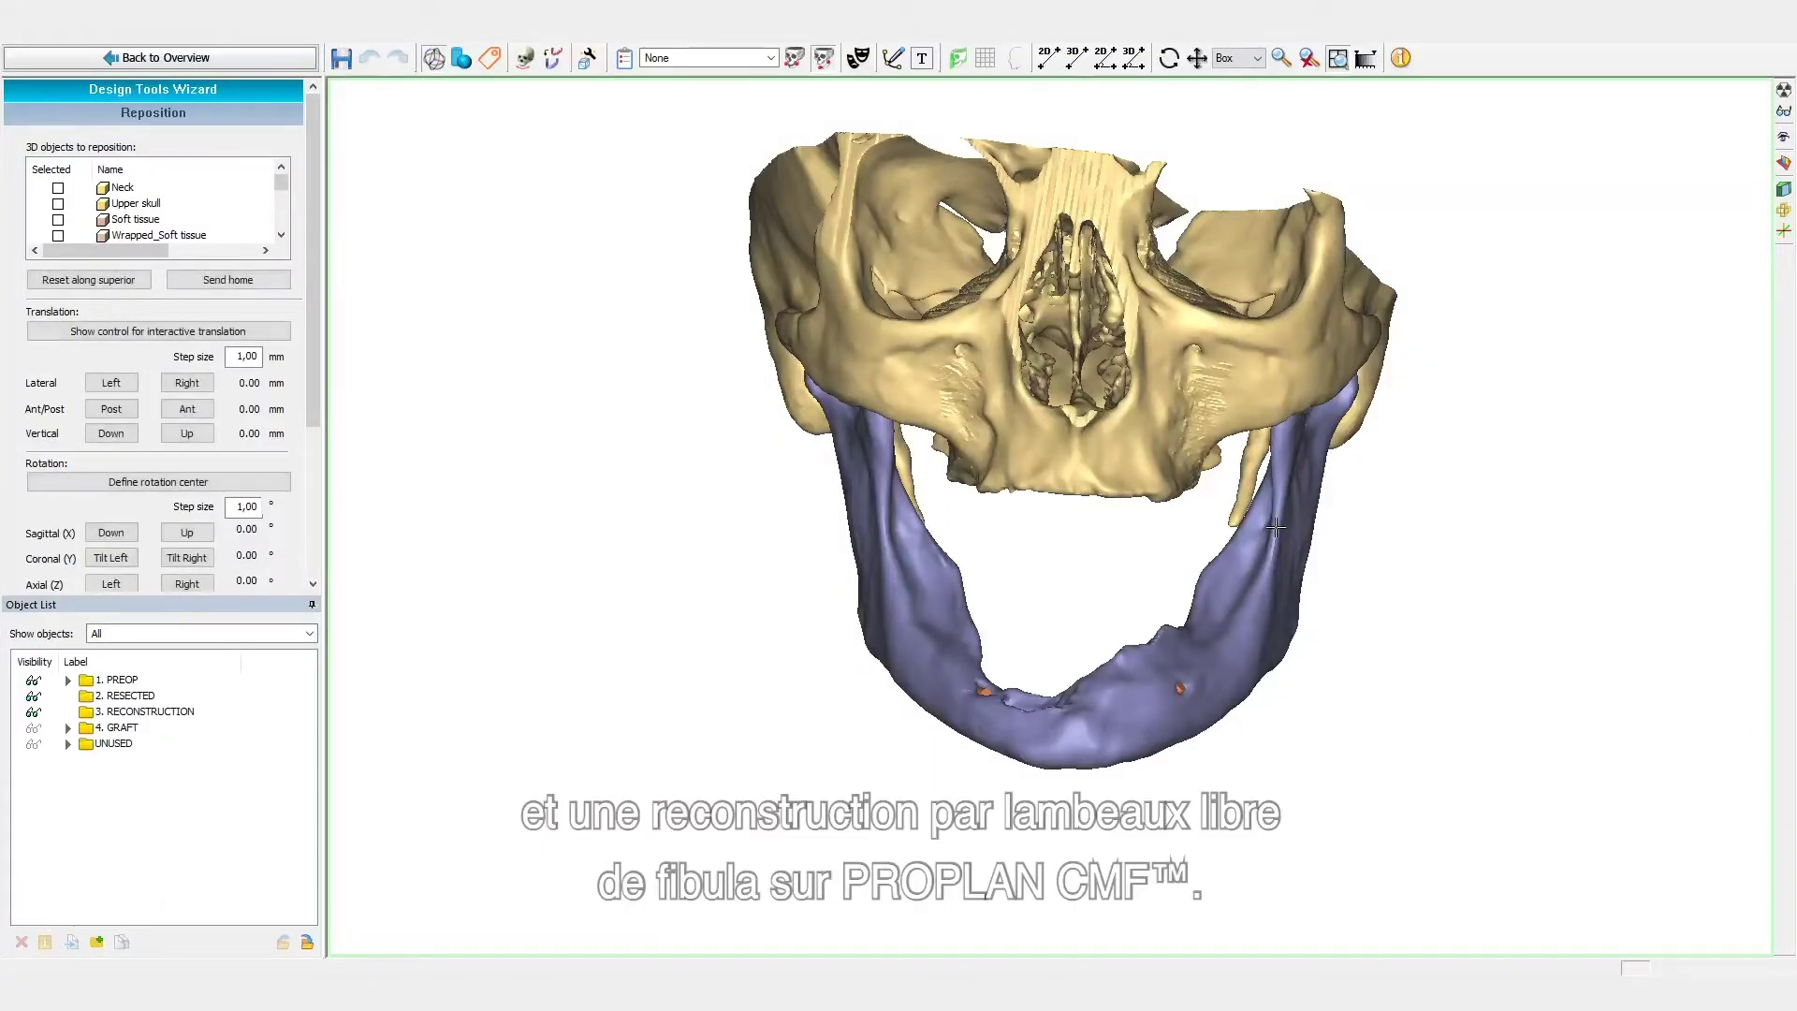
Step: Examine the enlarged axial CT slices through the mandible, from the chin up to the rami, checking the segmented bone and nerve contours
key("space")
left_click(1307, 802)
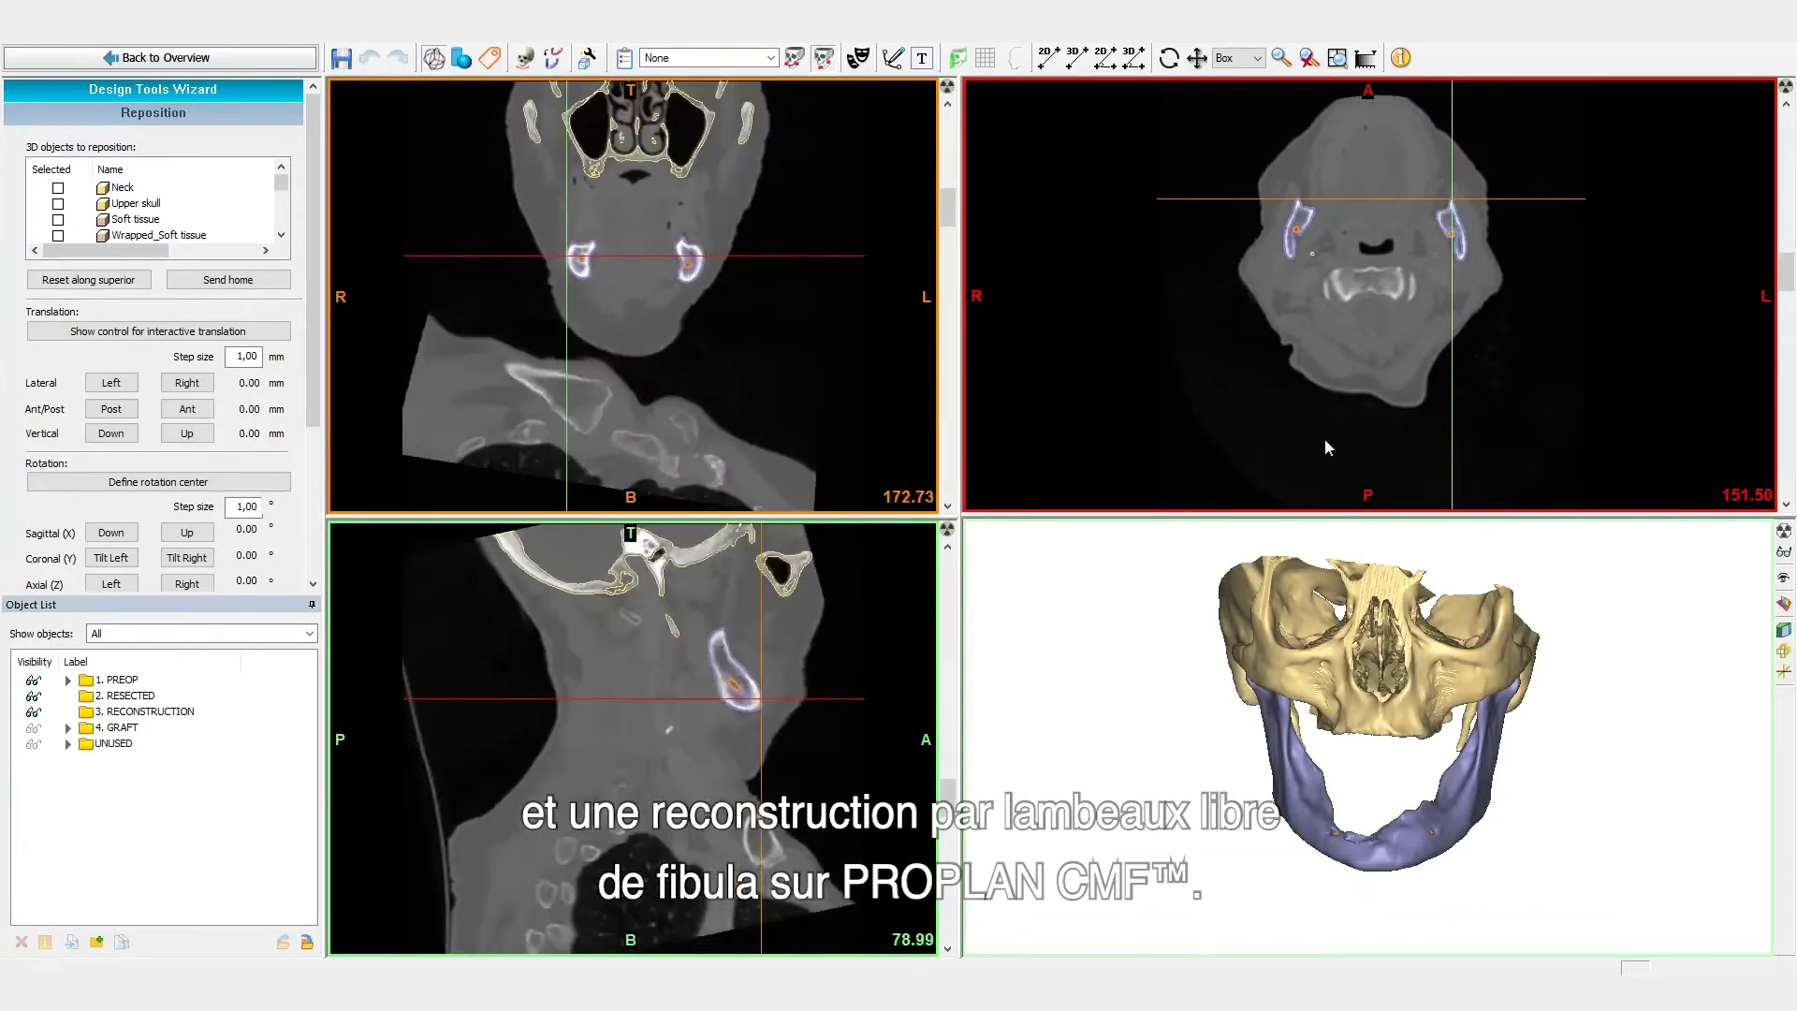
key("space")
right_click_drag(1105, 440, 1100, 382, "ctrl")
middle_click_drag(1100, 383, 1124, 602)
scroll(1124, 602, "down", 3)
scroll(1124, 602, "down", 14)
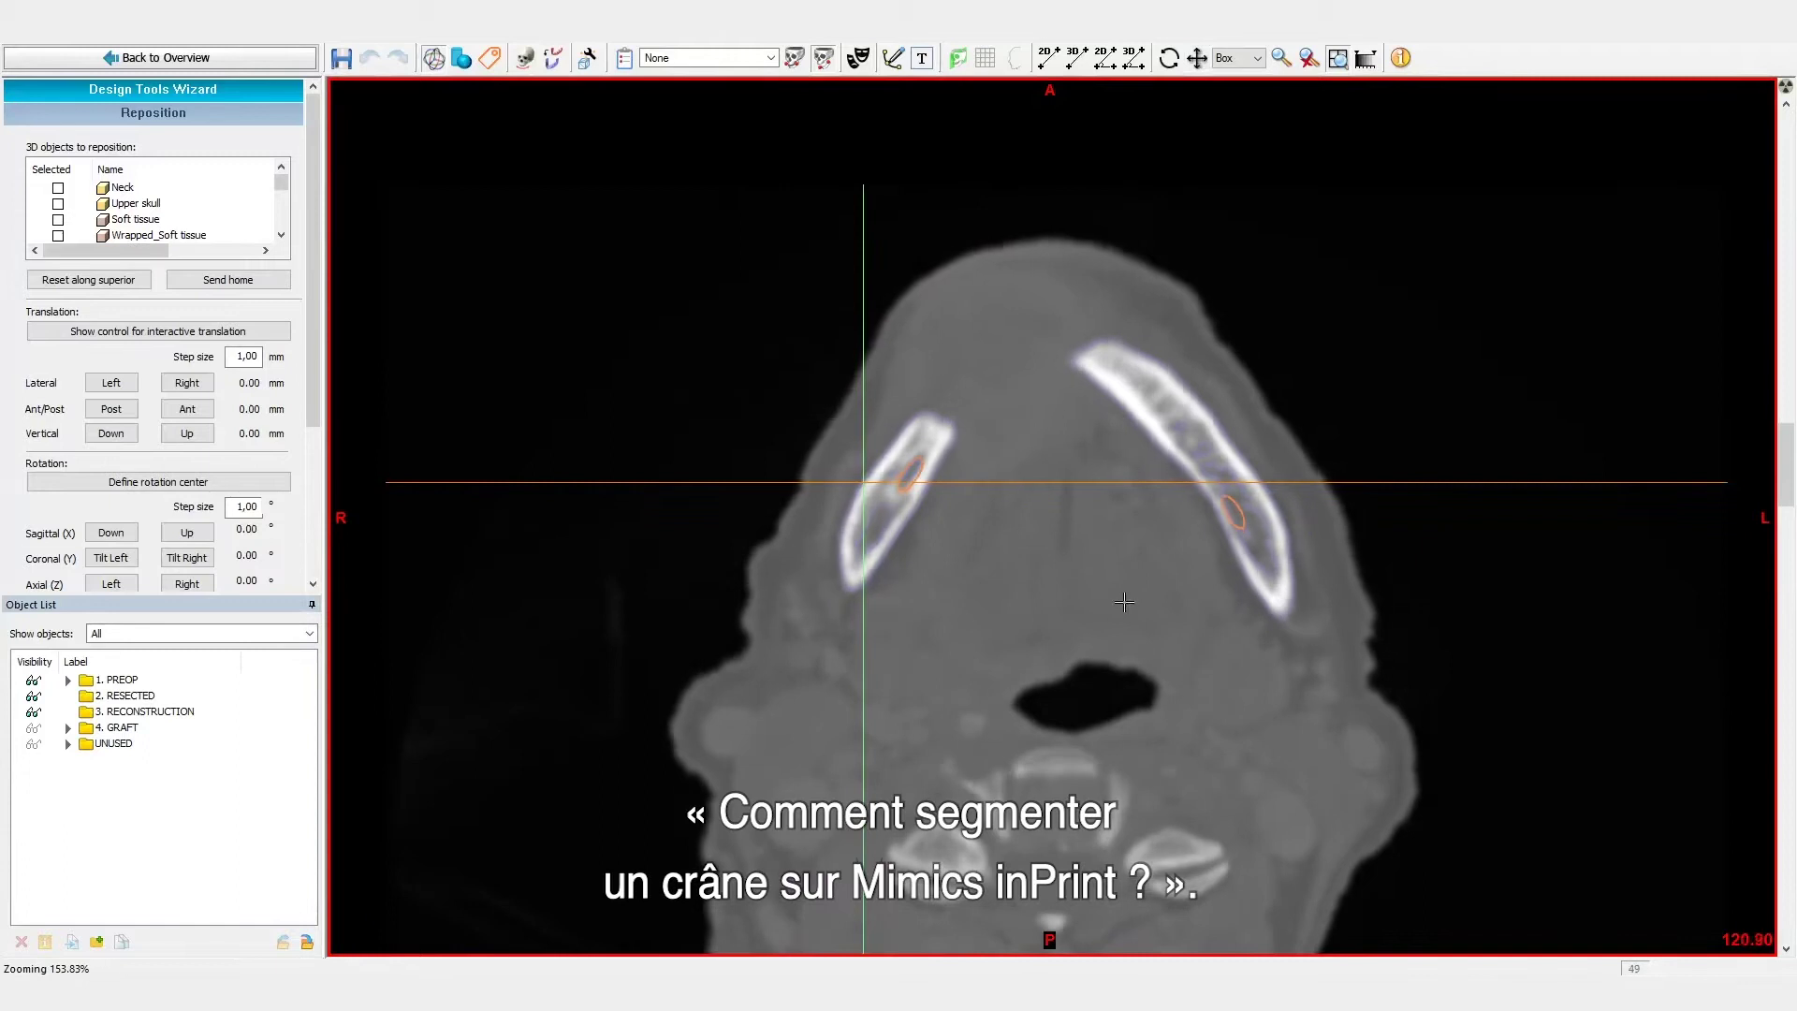
scroll(1124, 602, "down", 6)
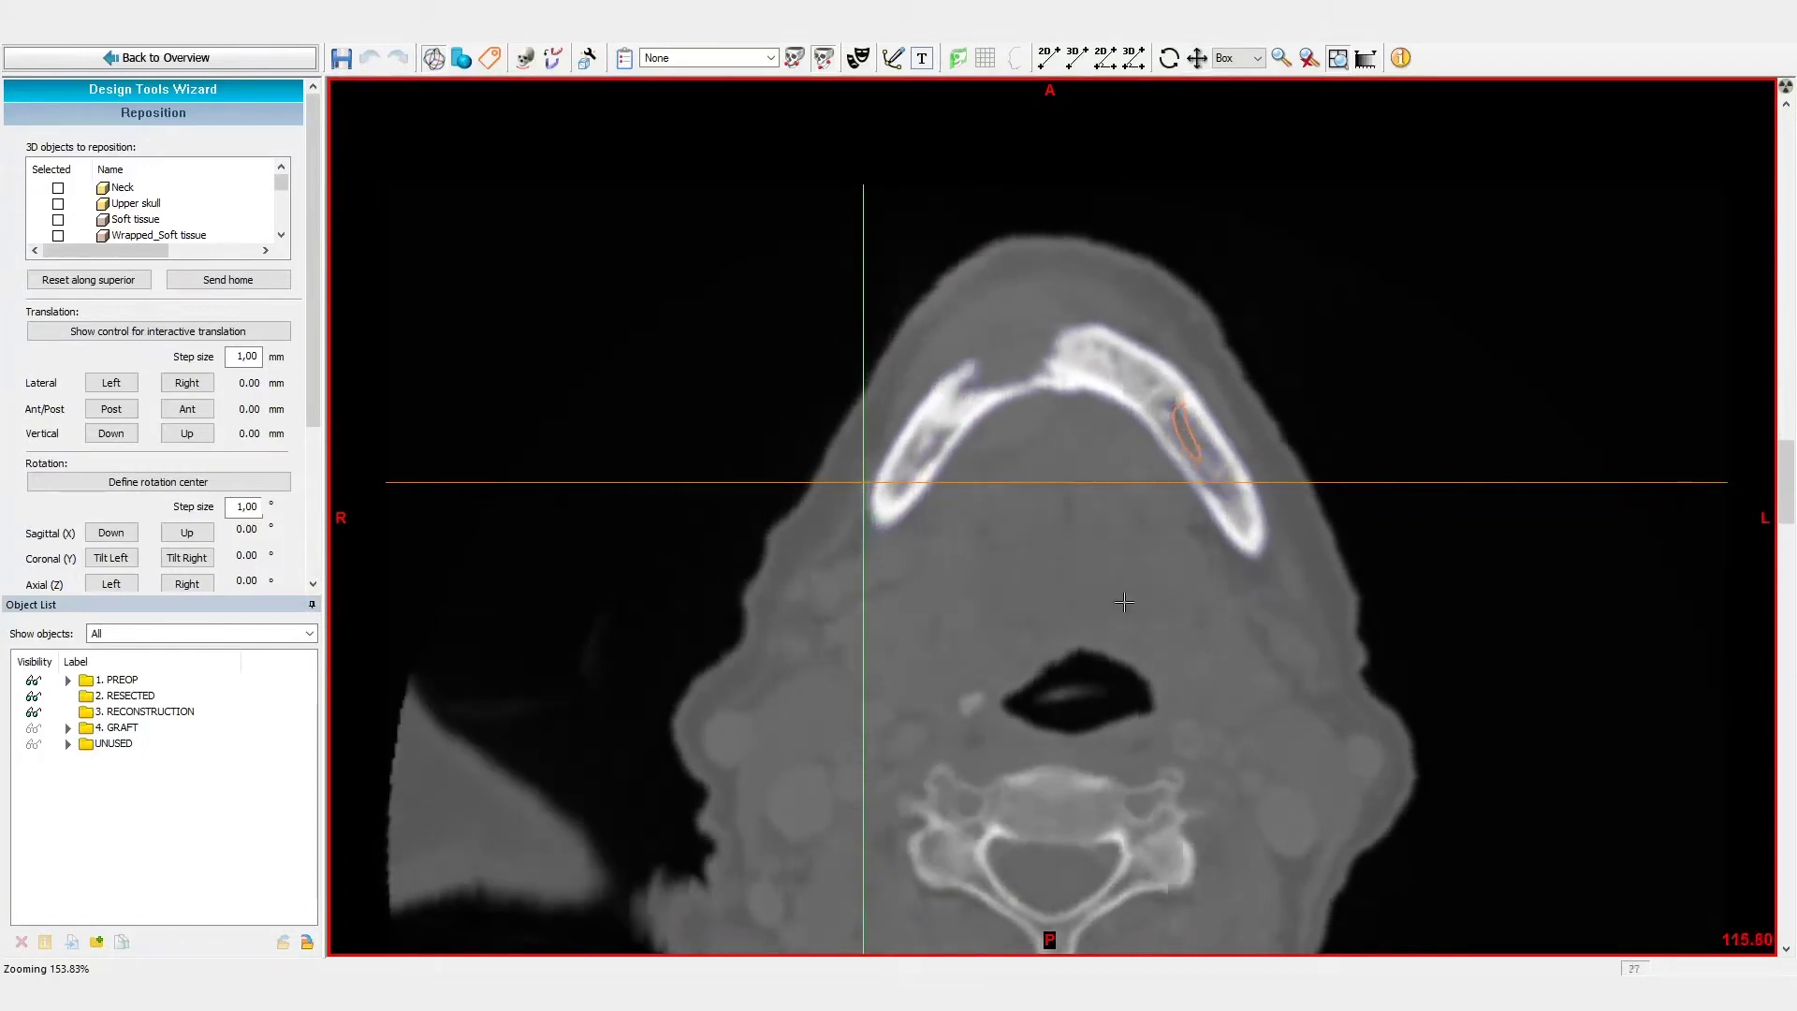
scroll(1124, 601, "down", 7)
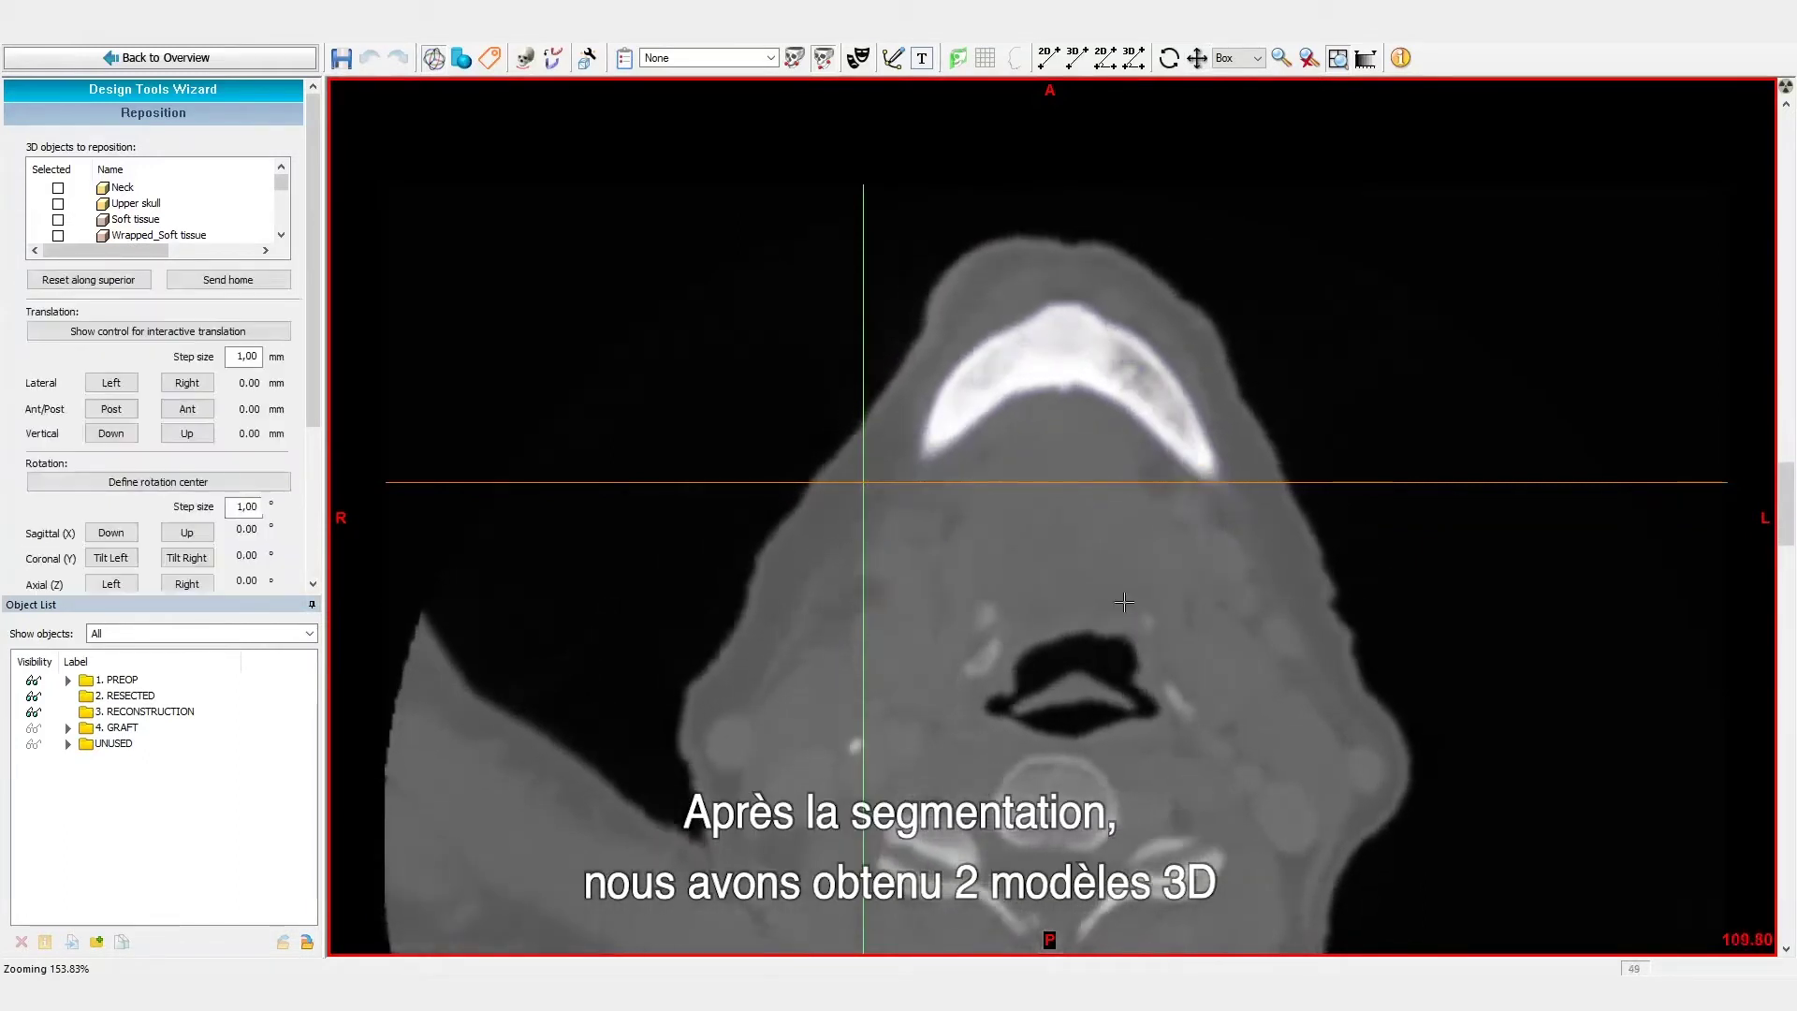
scroll(1124, 602, "up", 9)
scroll(1124, 602, "up", 6)
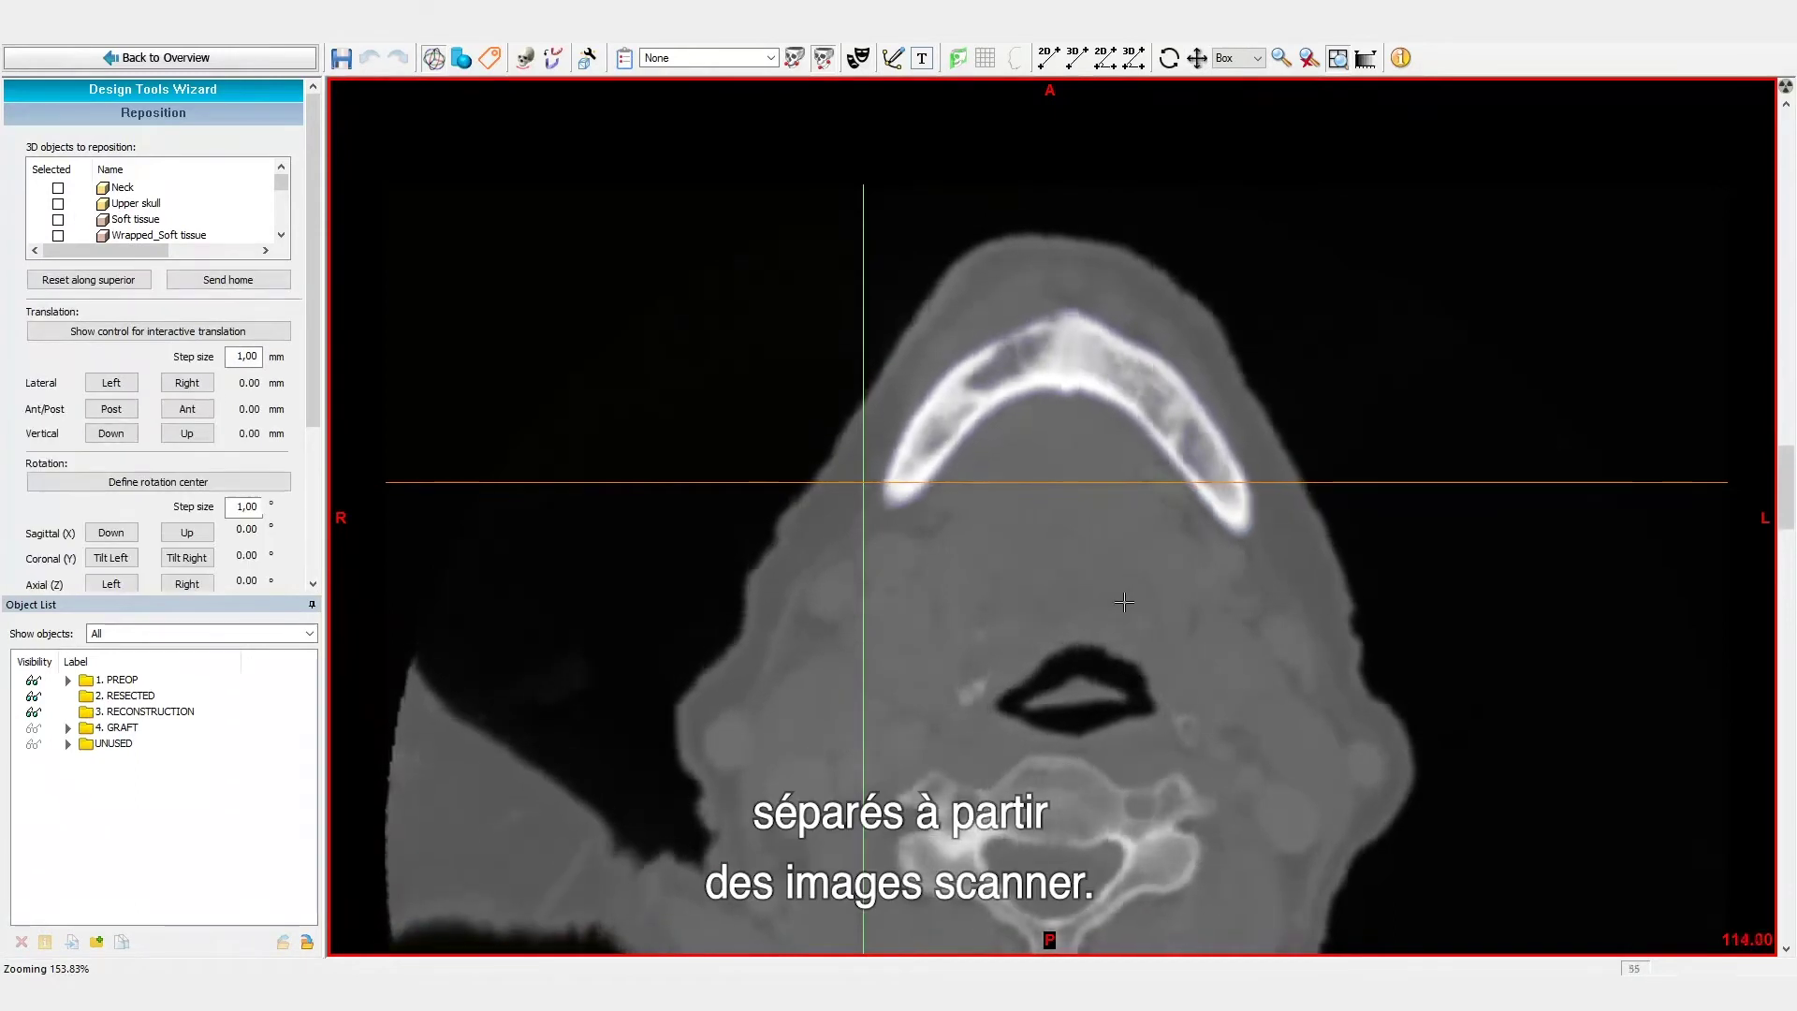
scroll(1124, 602, "up", 5)
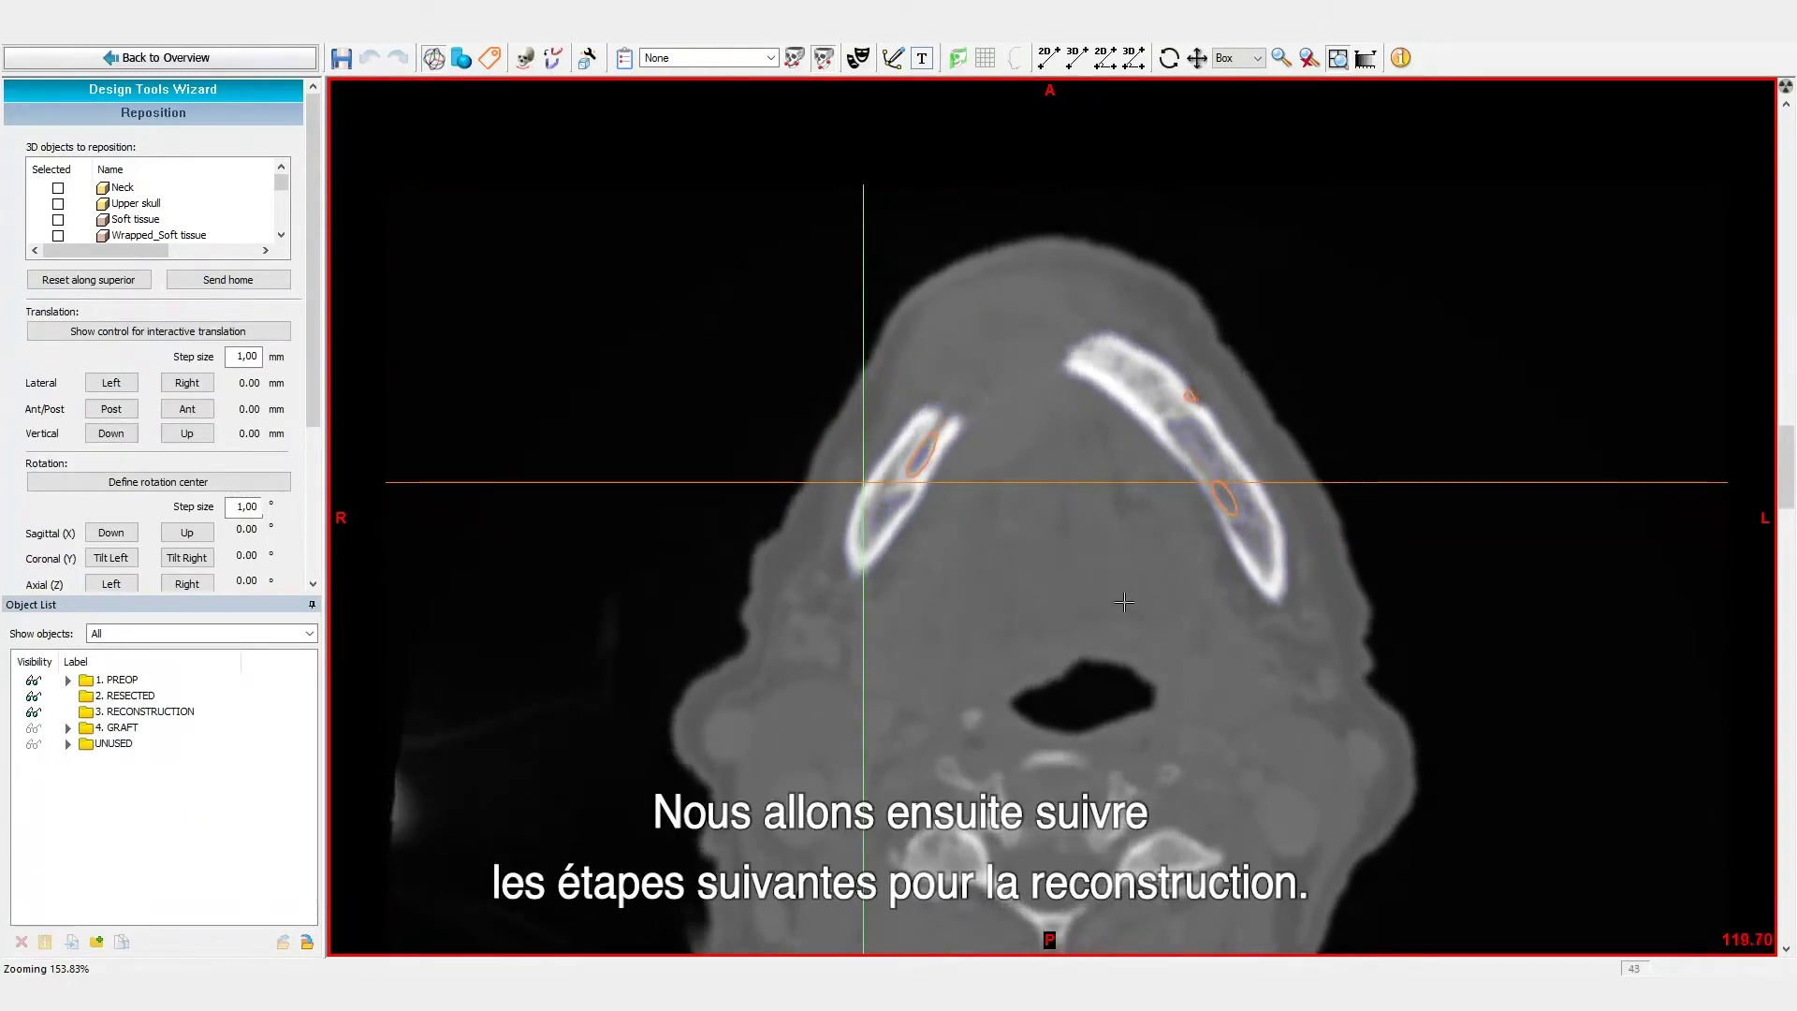
scroll(1124, 602, "up", 4)
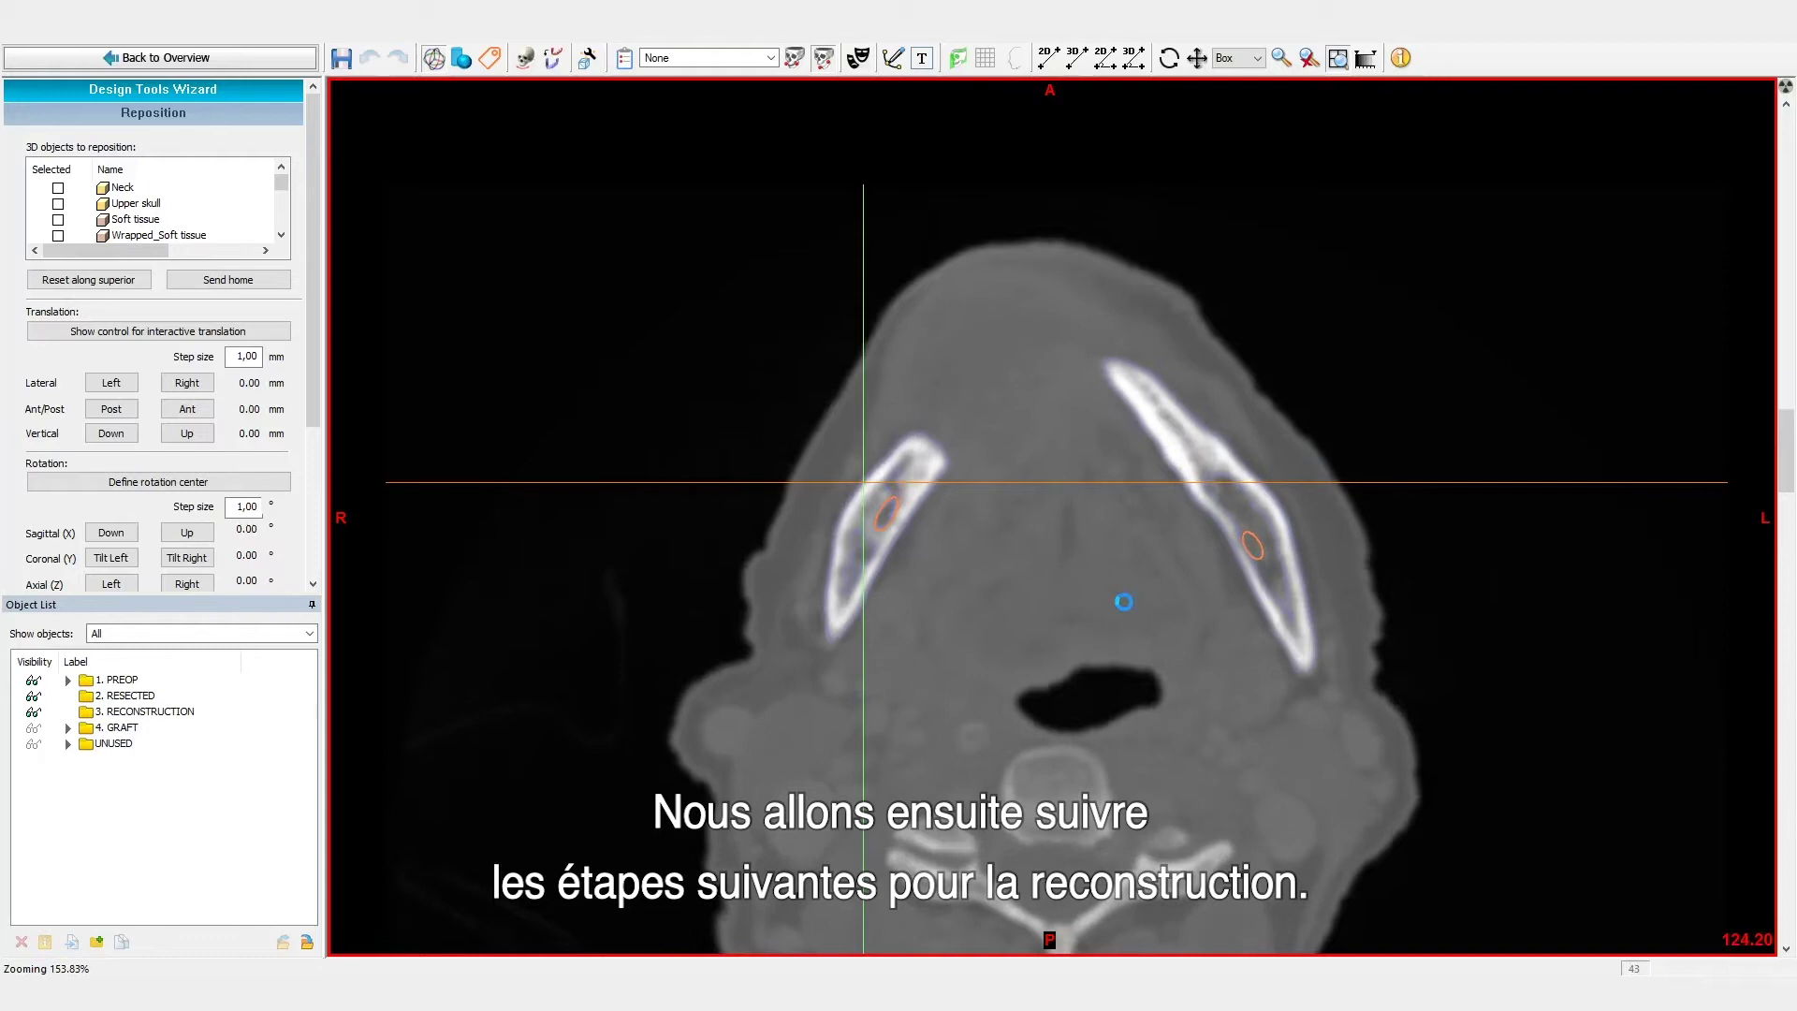
scroll(1124, 602, "up", 2)
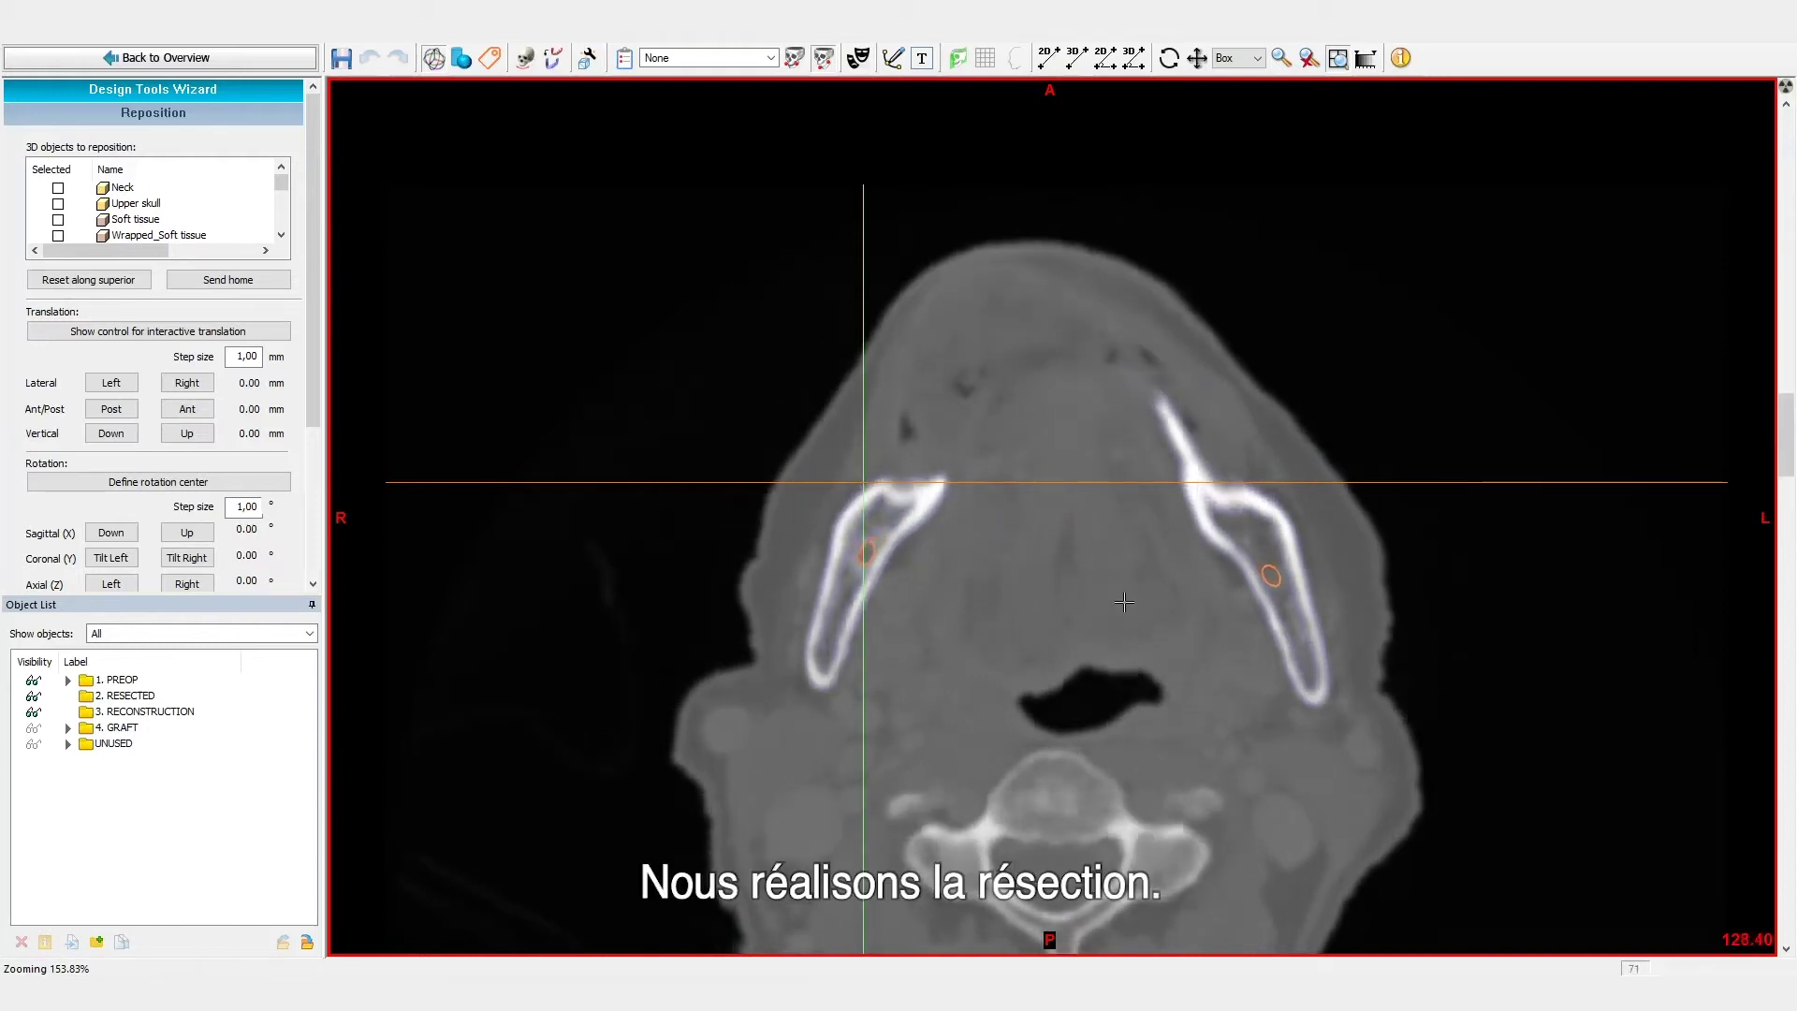
scroll(1124, 602, "up", 4)
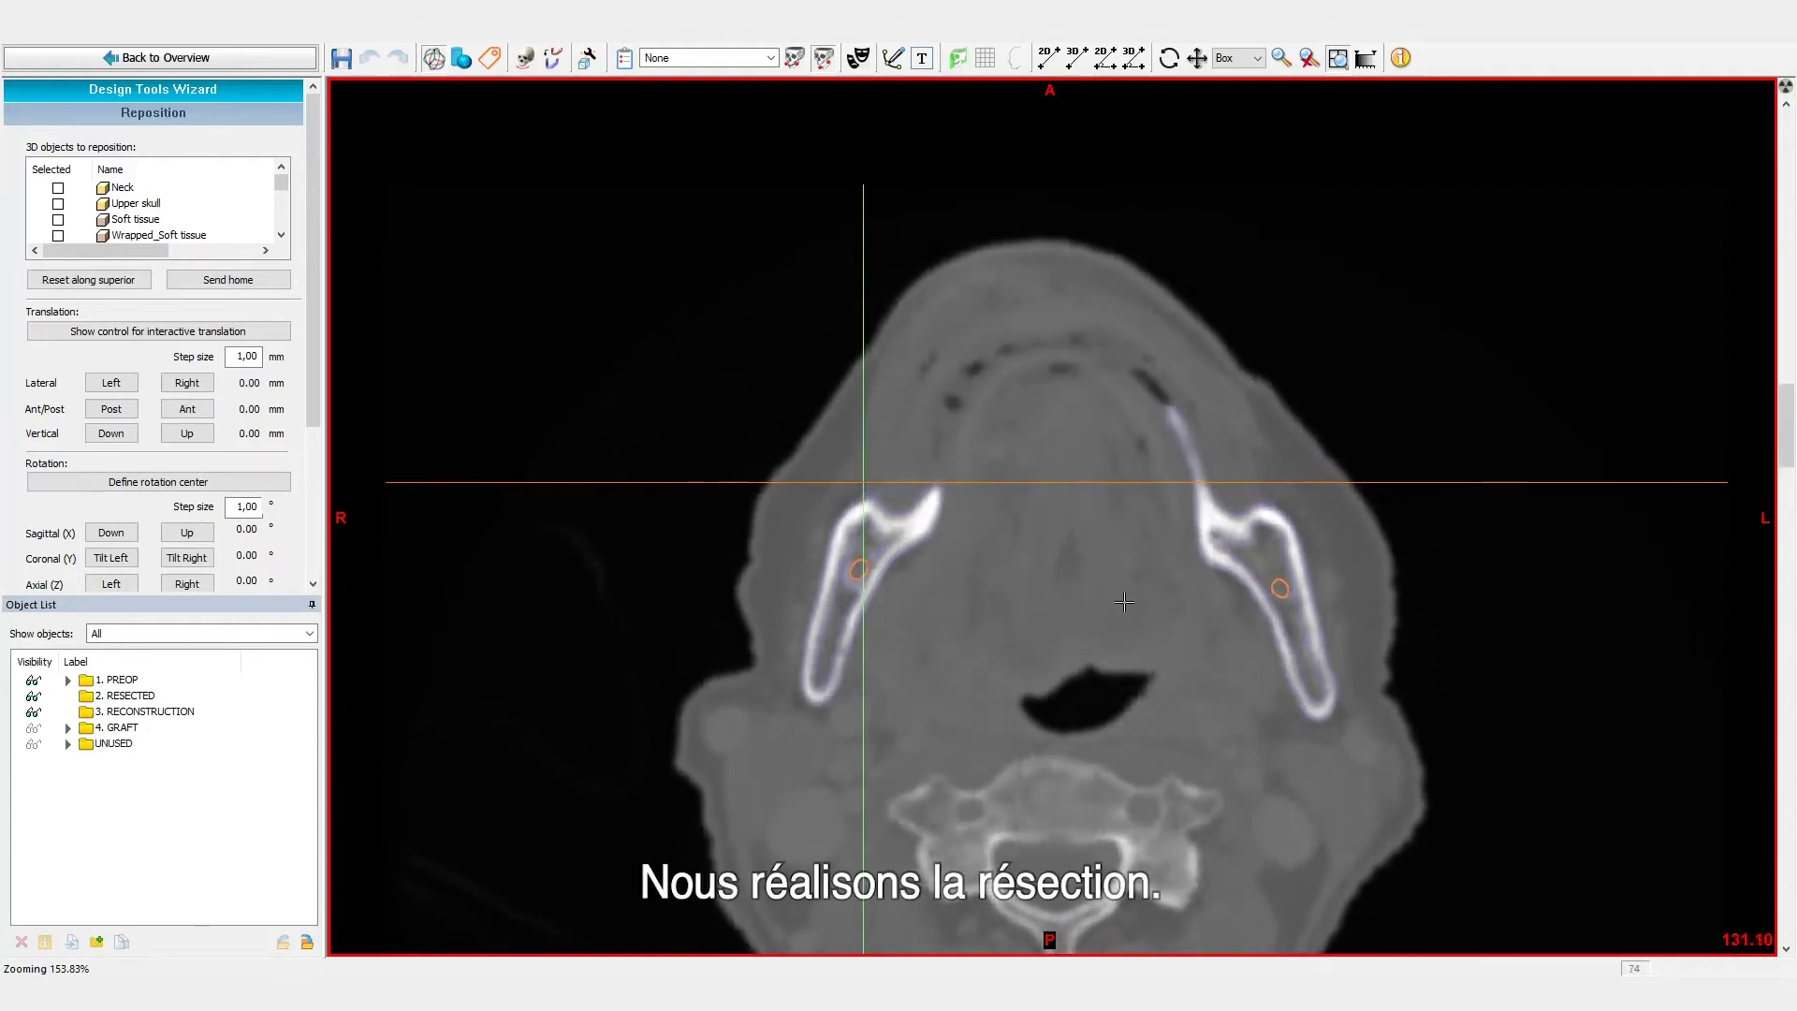
scroll(1124, 602, "up", 4)
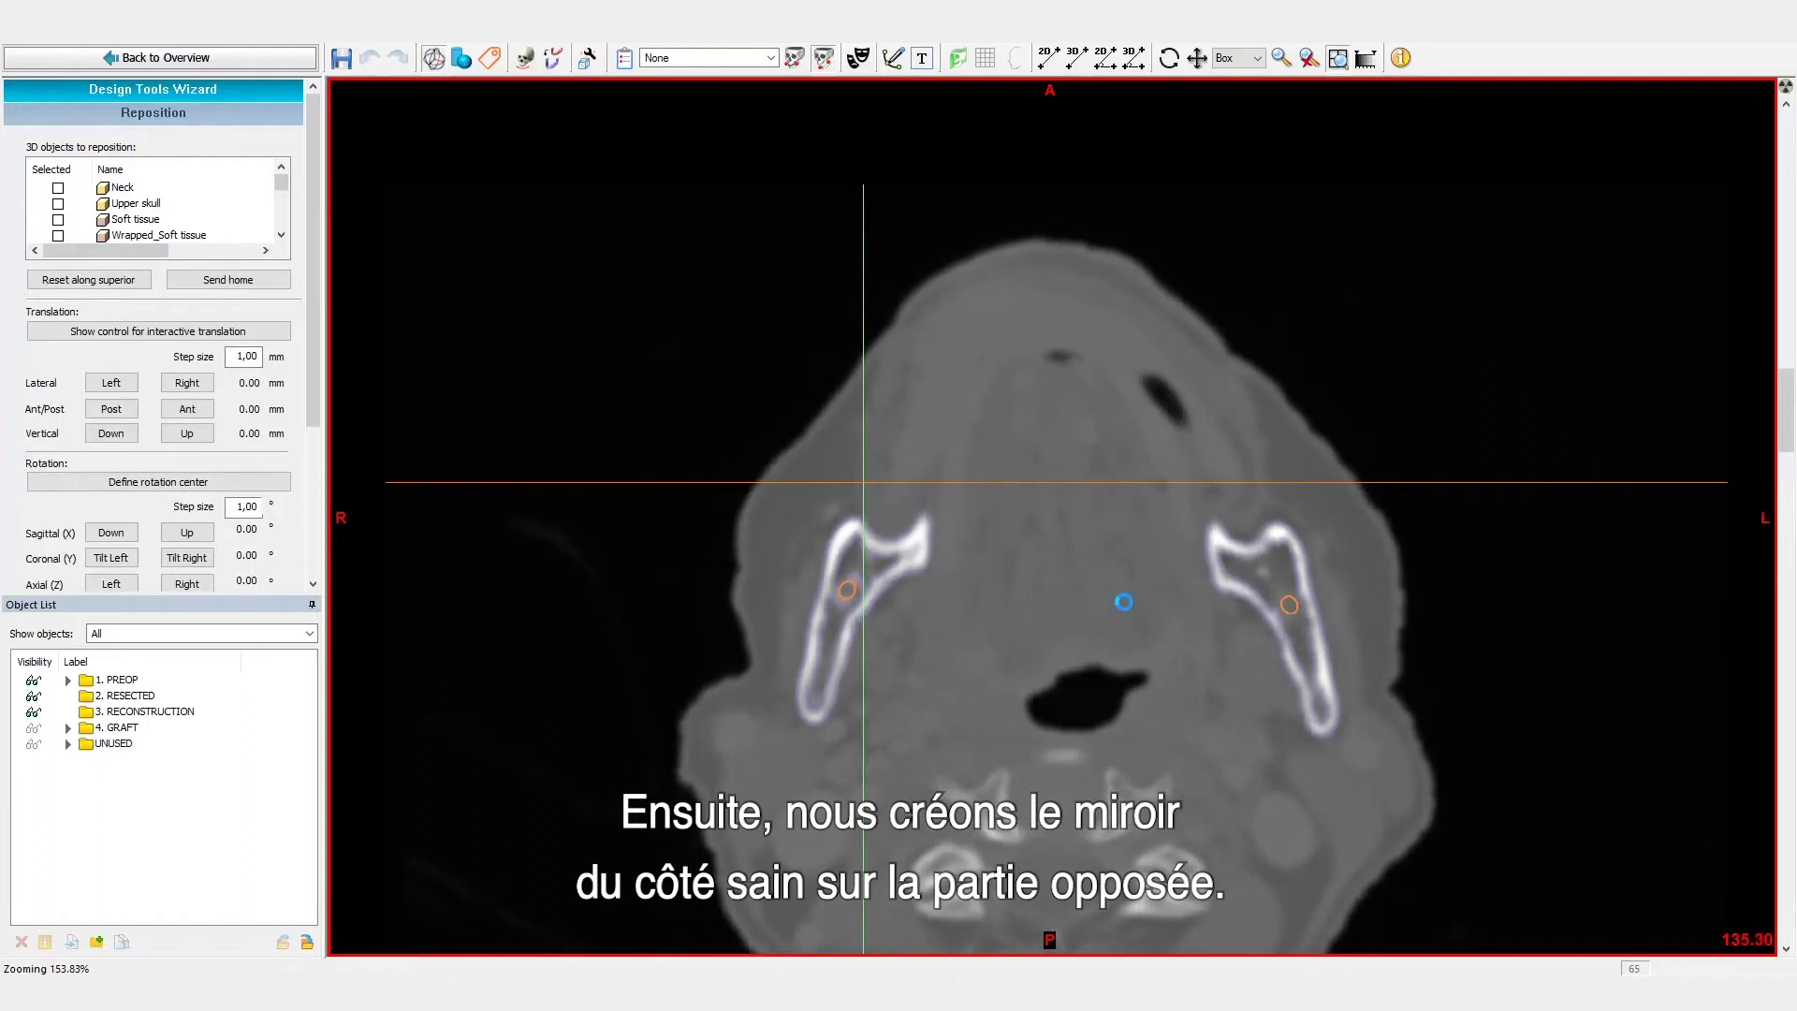
scroll(1124, 601, "up", 5)
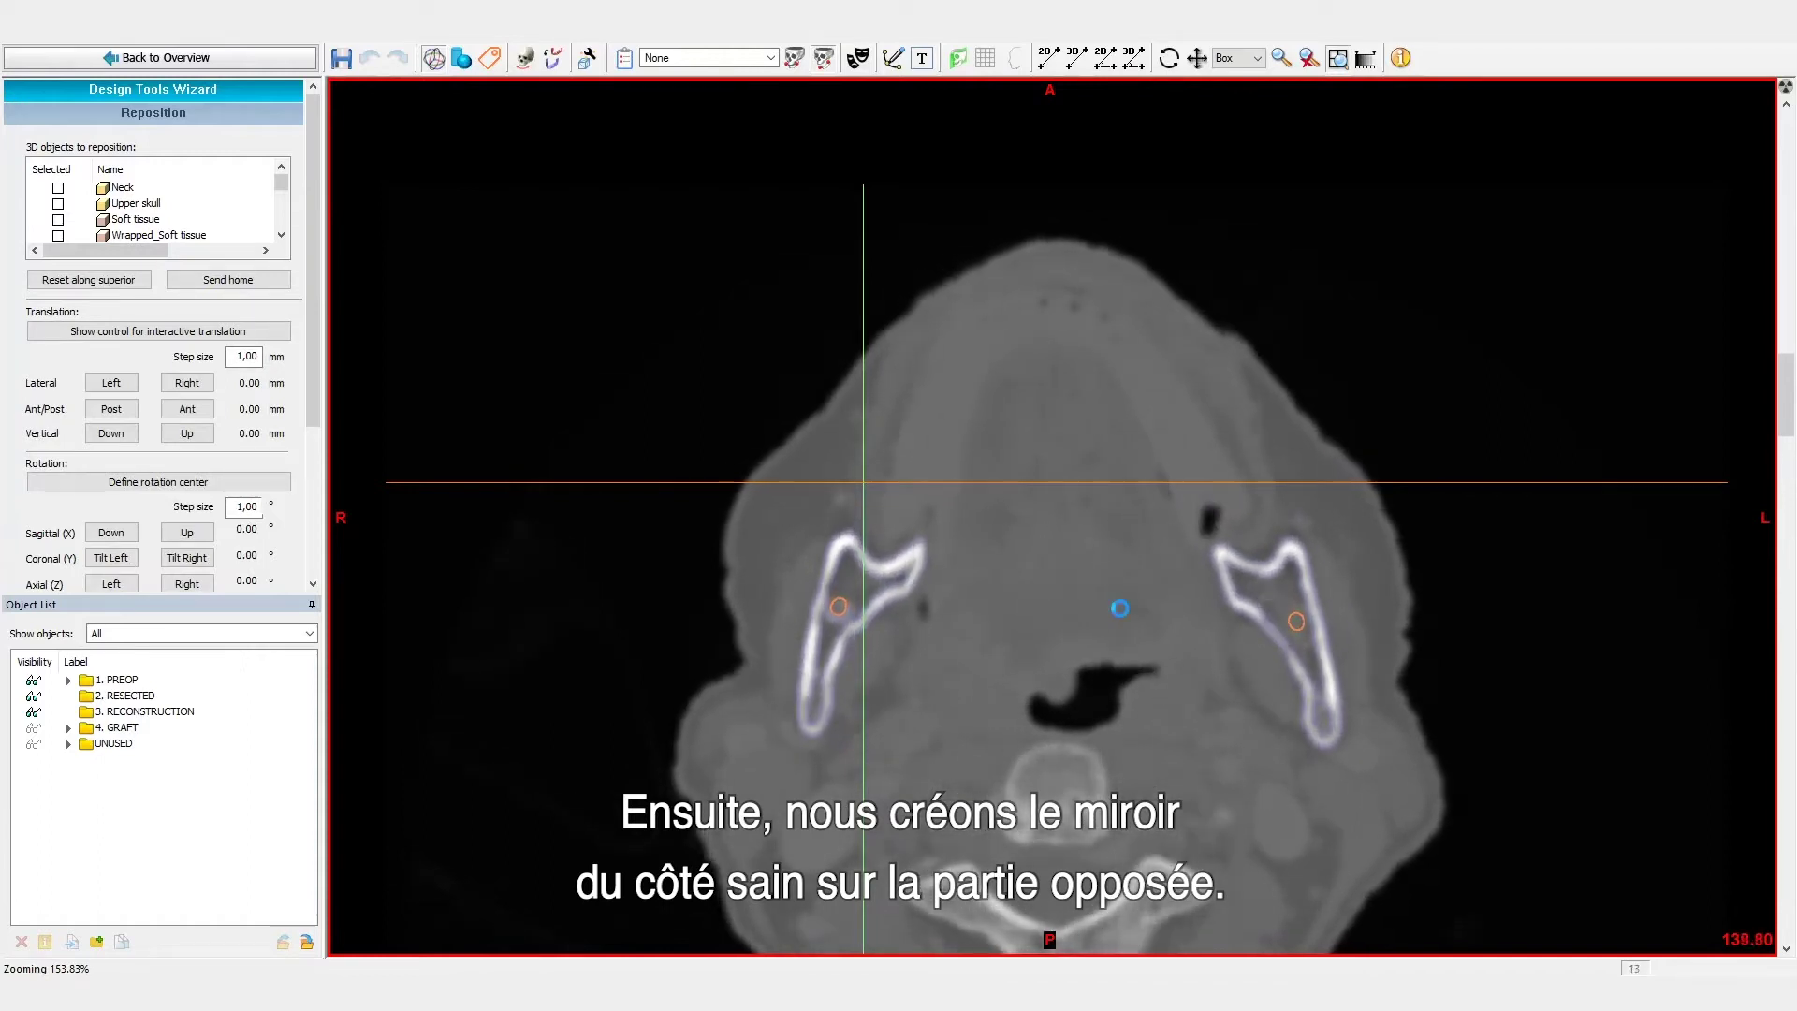
scroll(1107, 615, "up", 2)
key("space")
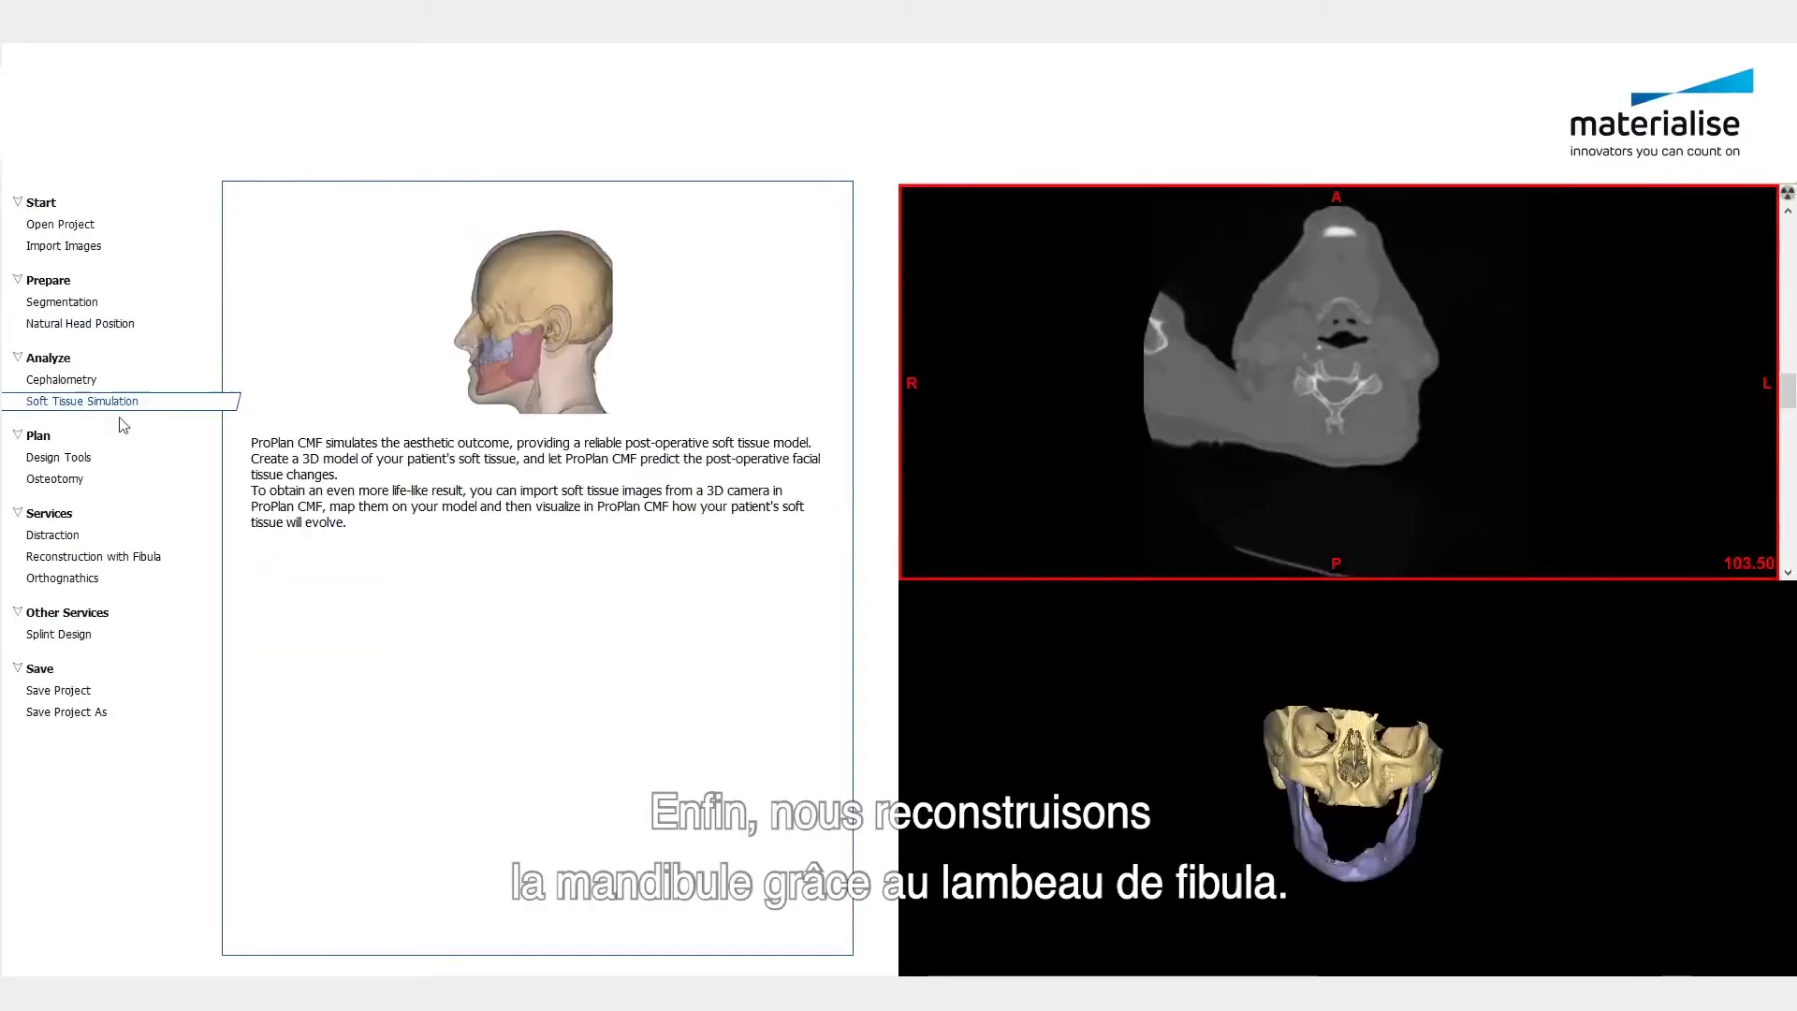
Step: Start an osteotomy and draw a planar osteotomy plane through three points across the right mandibular ramus
left_click(92, 478)
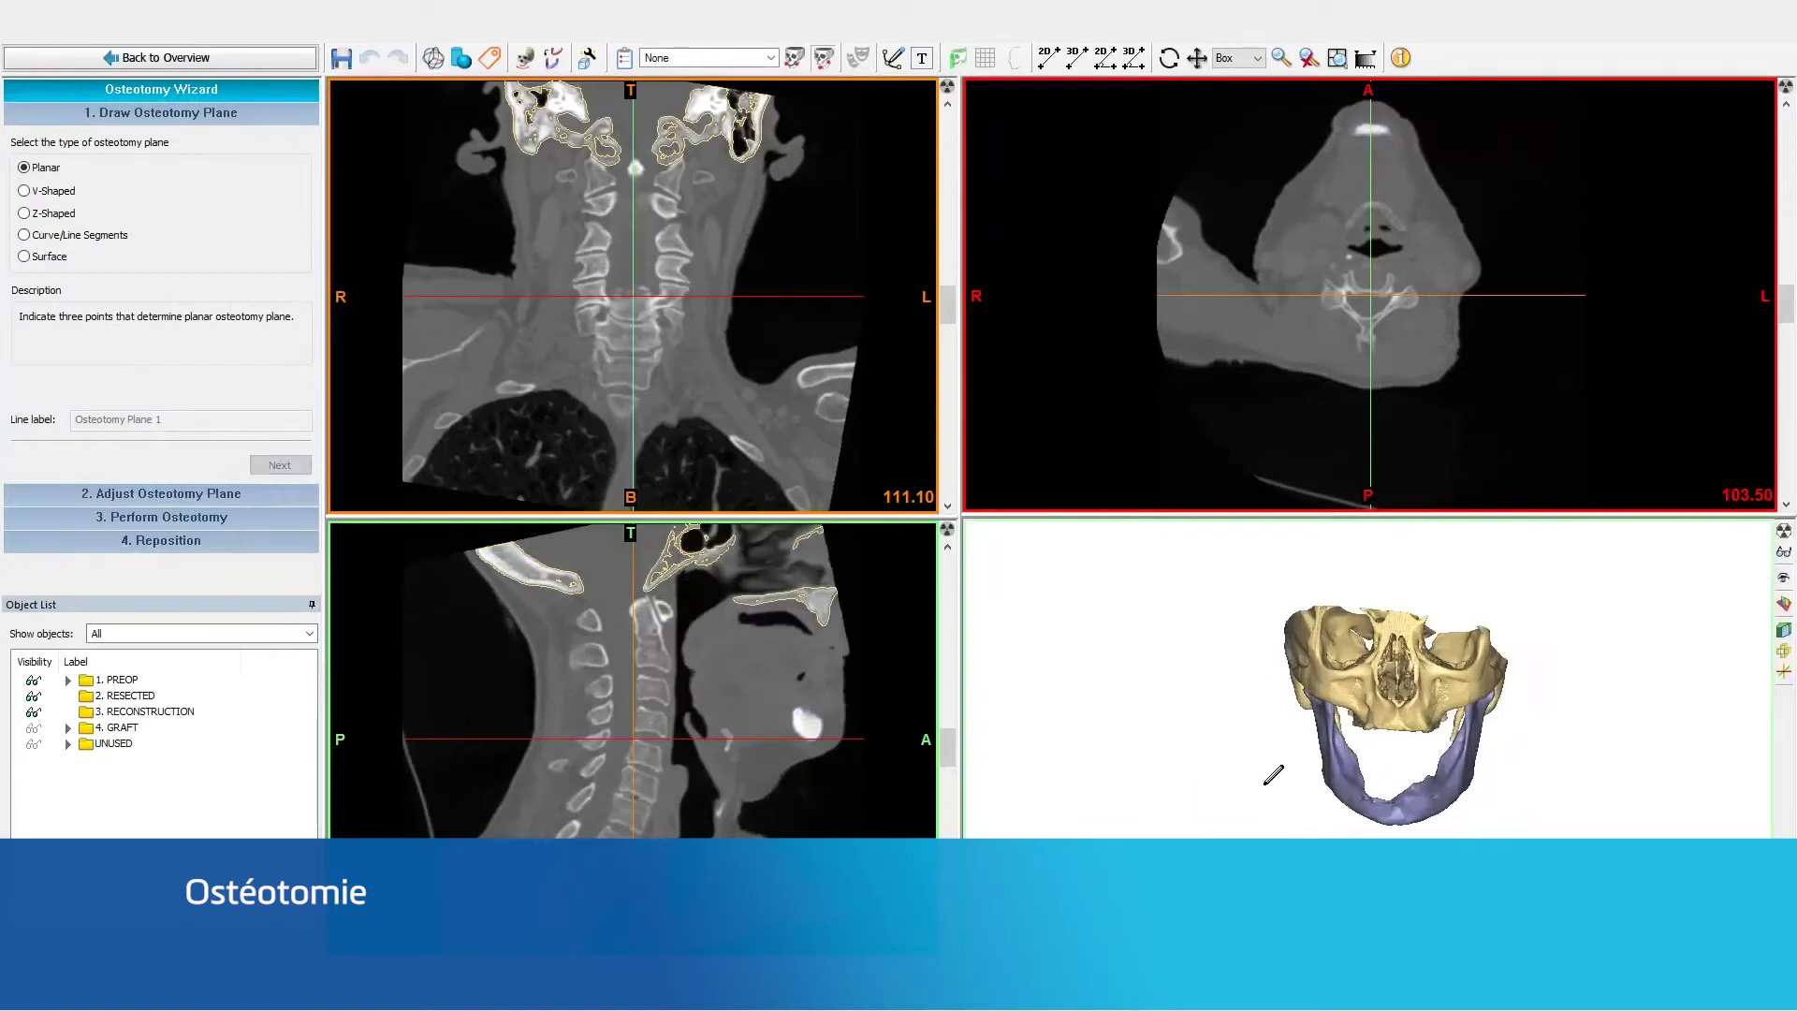
double_click(1401, 775)
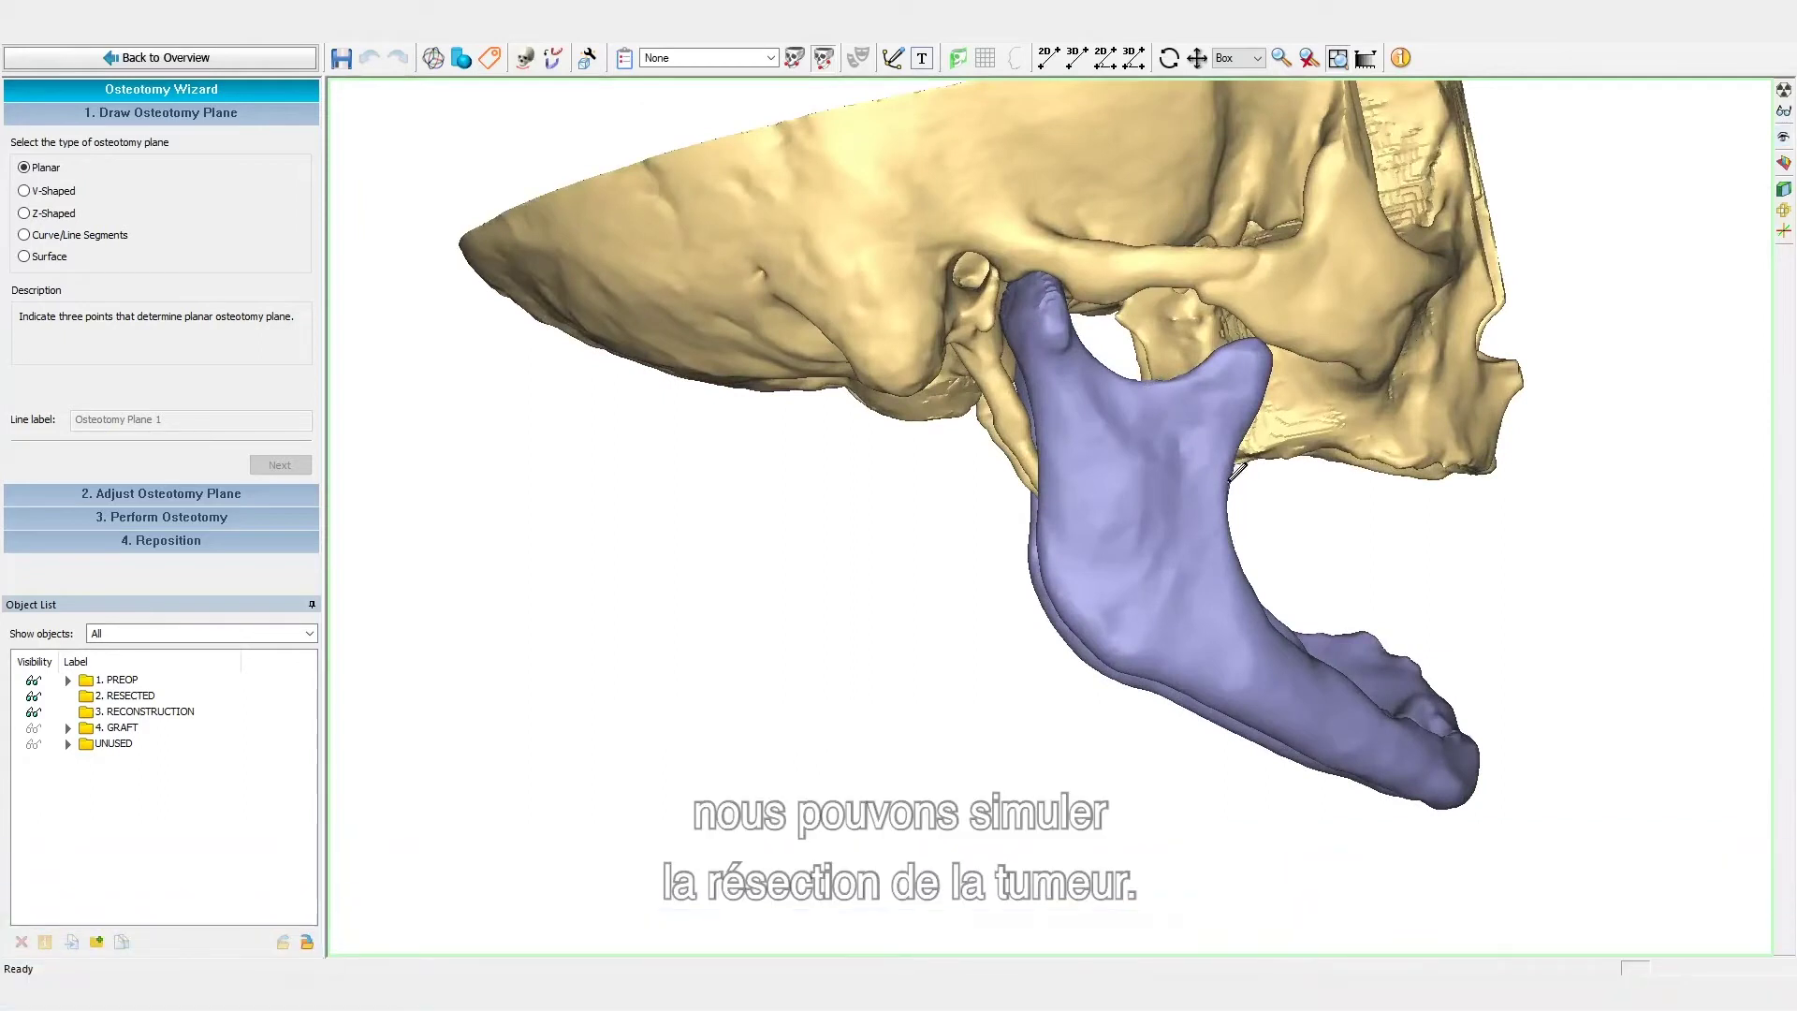
left_click(1229, 480)
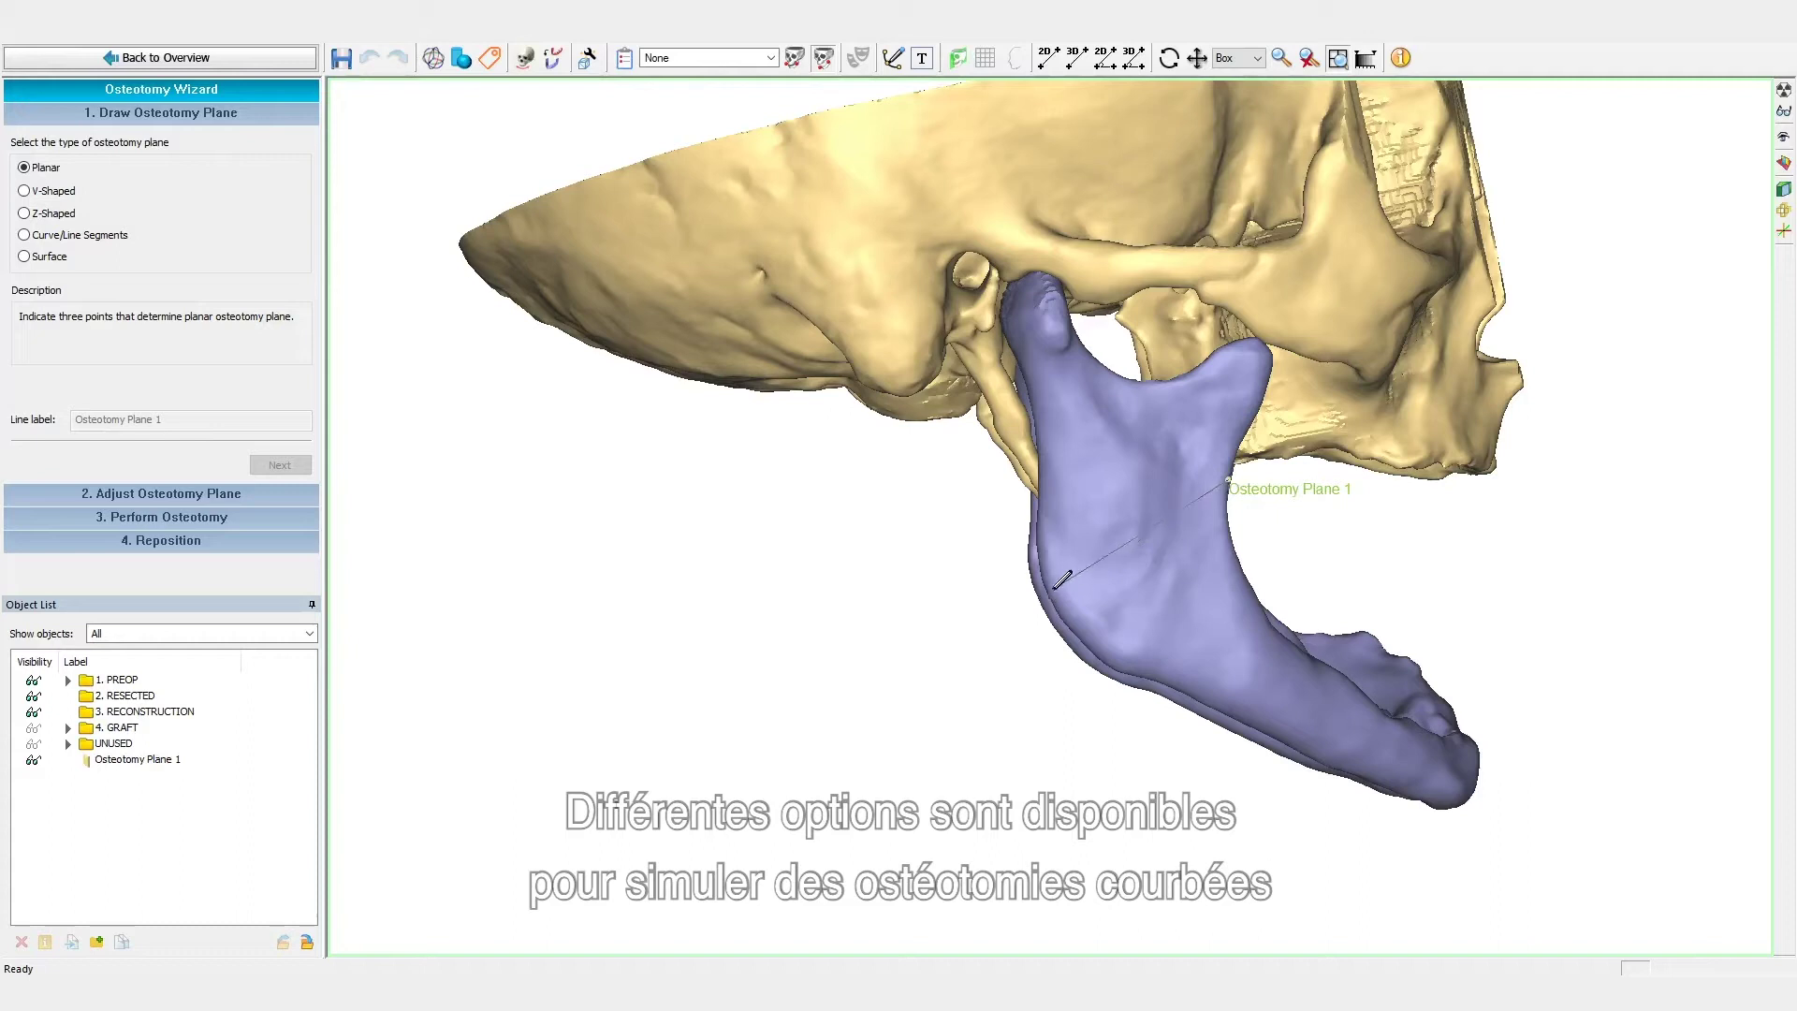
left_click(1049, 548)
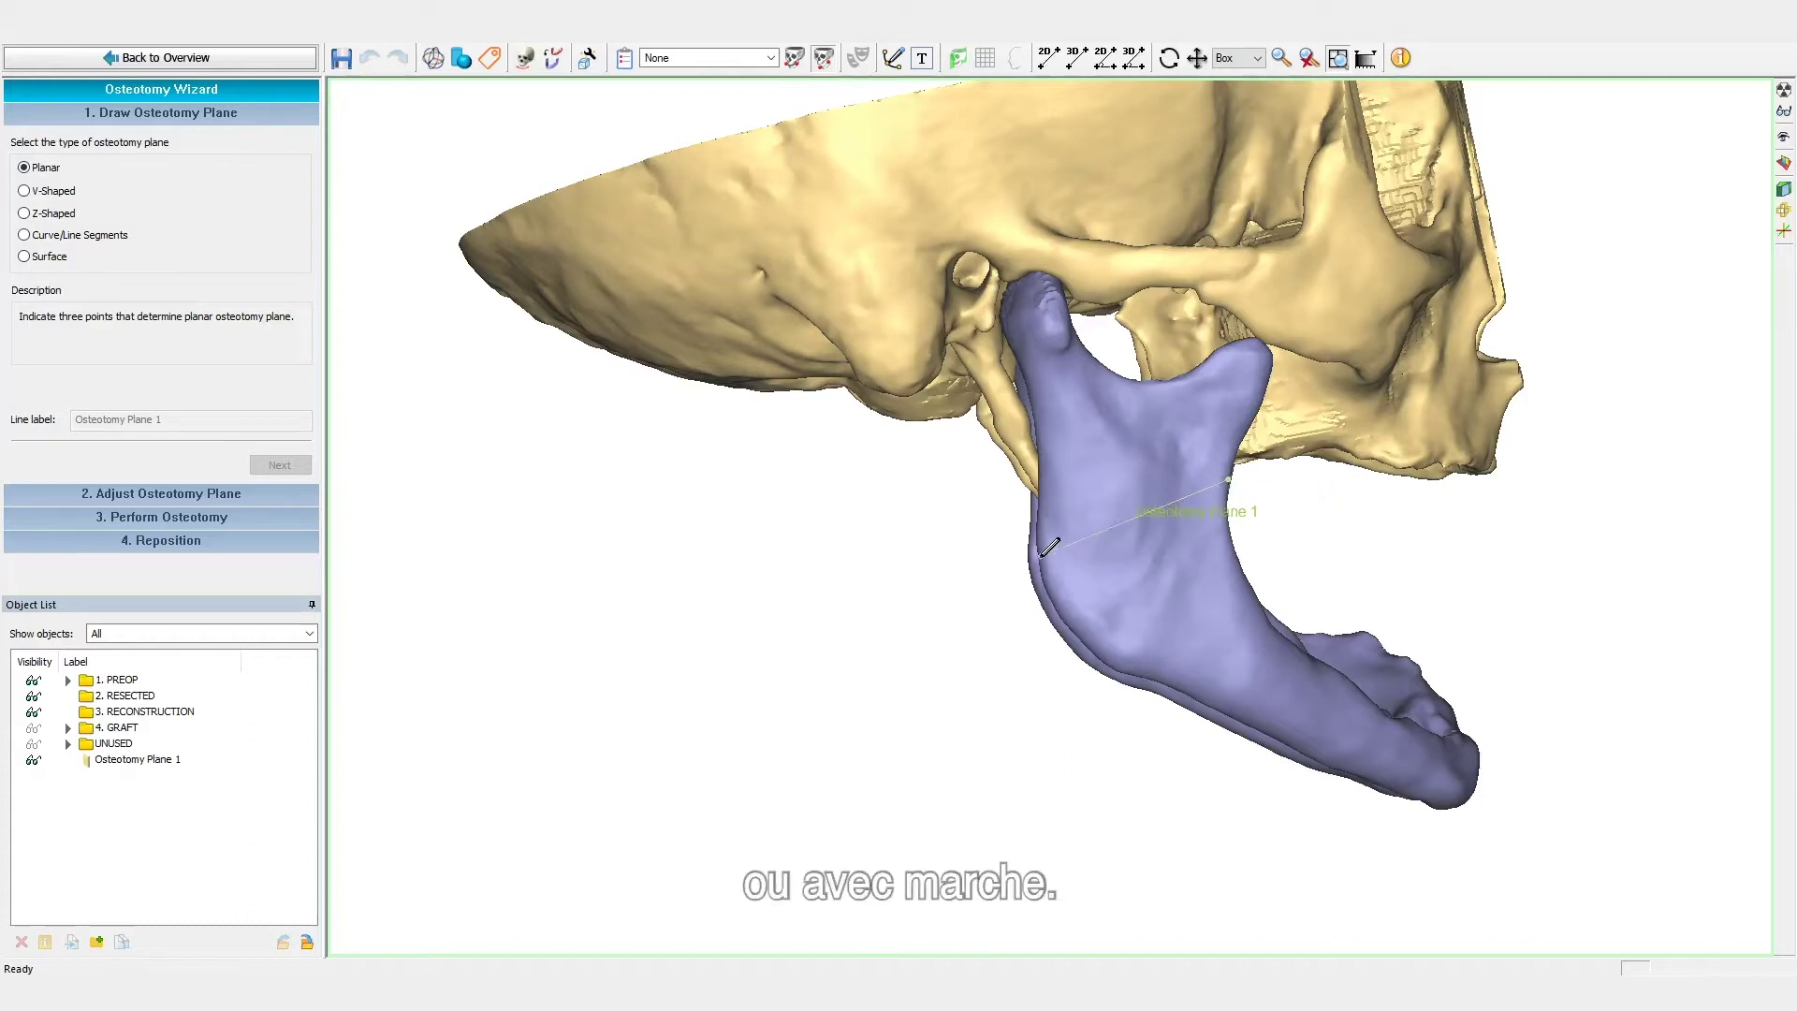
left_click(1150, 512)
left_click(278, 465)
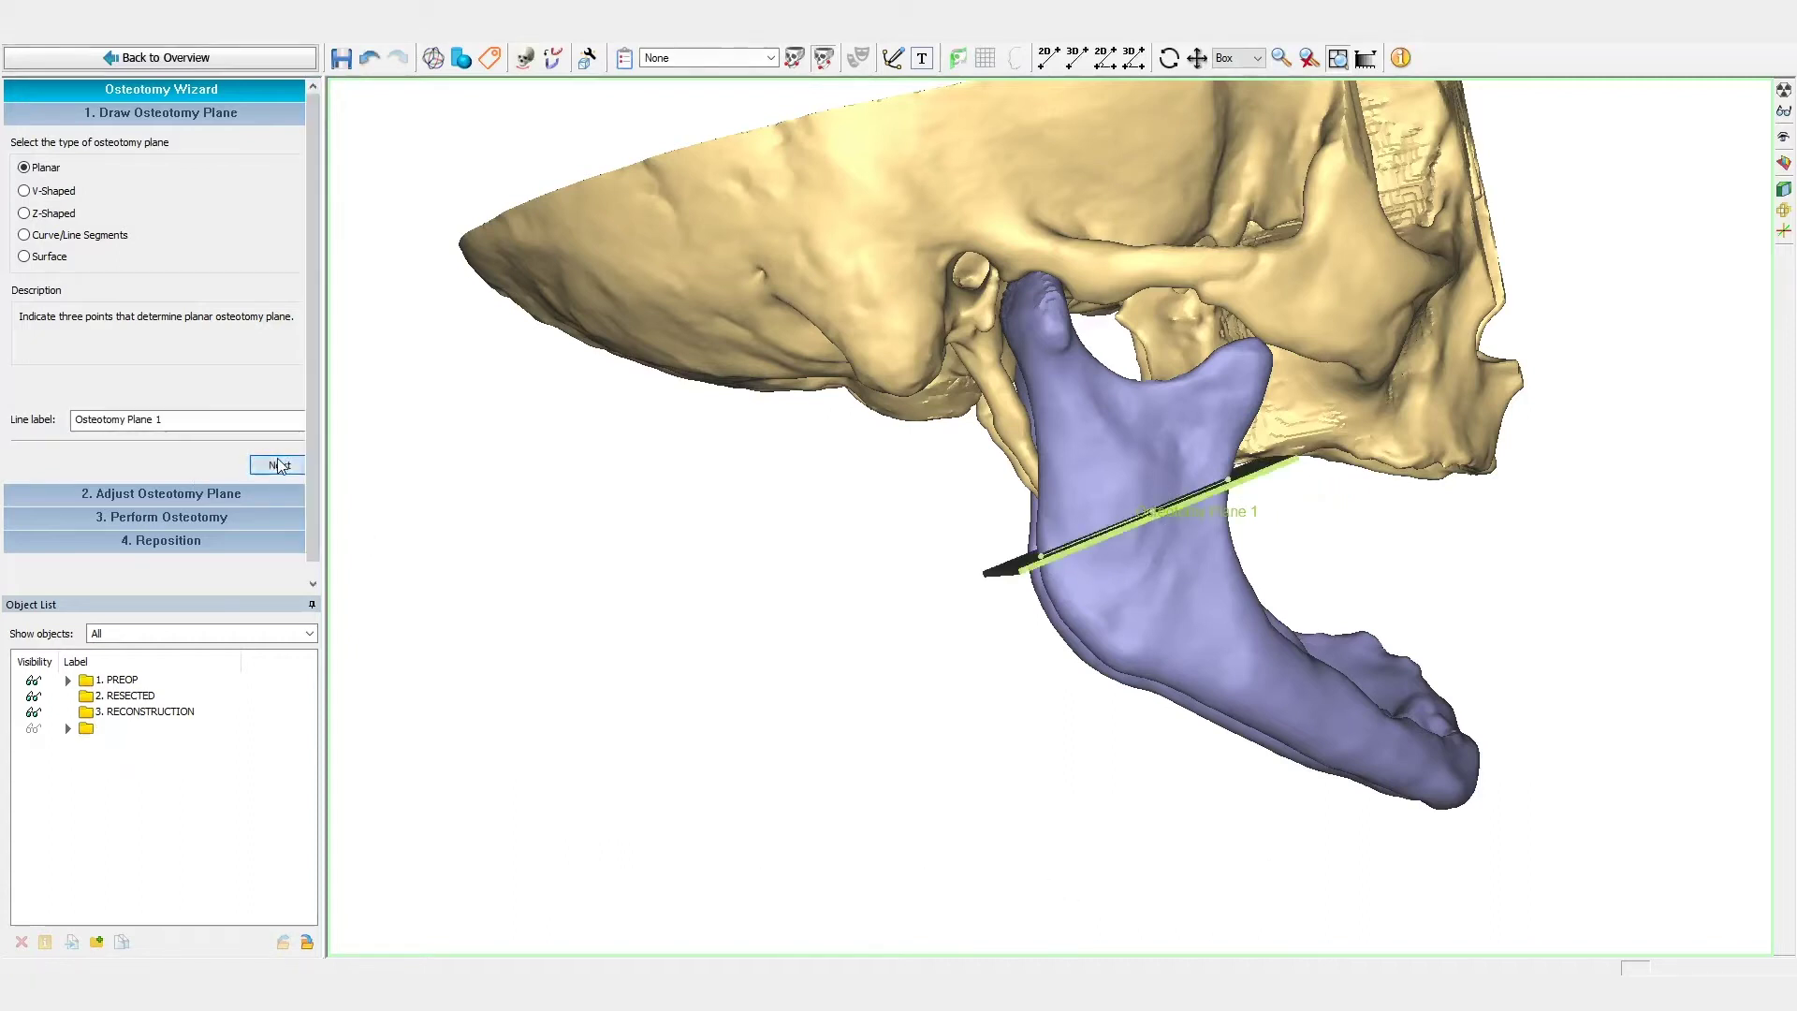
Step: Set the osteotomy plane's thickness to 0.1 mm, rotate the plane slightly at the right ramus, and check the planes on the axial CT
type("0,1")
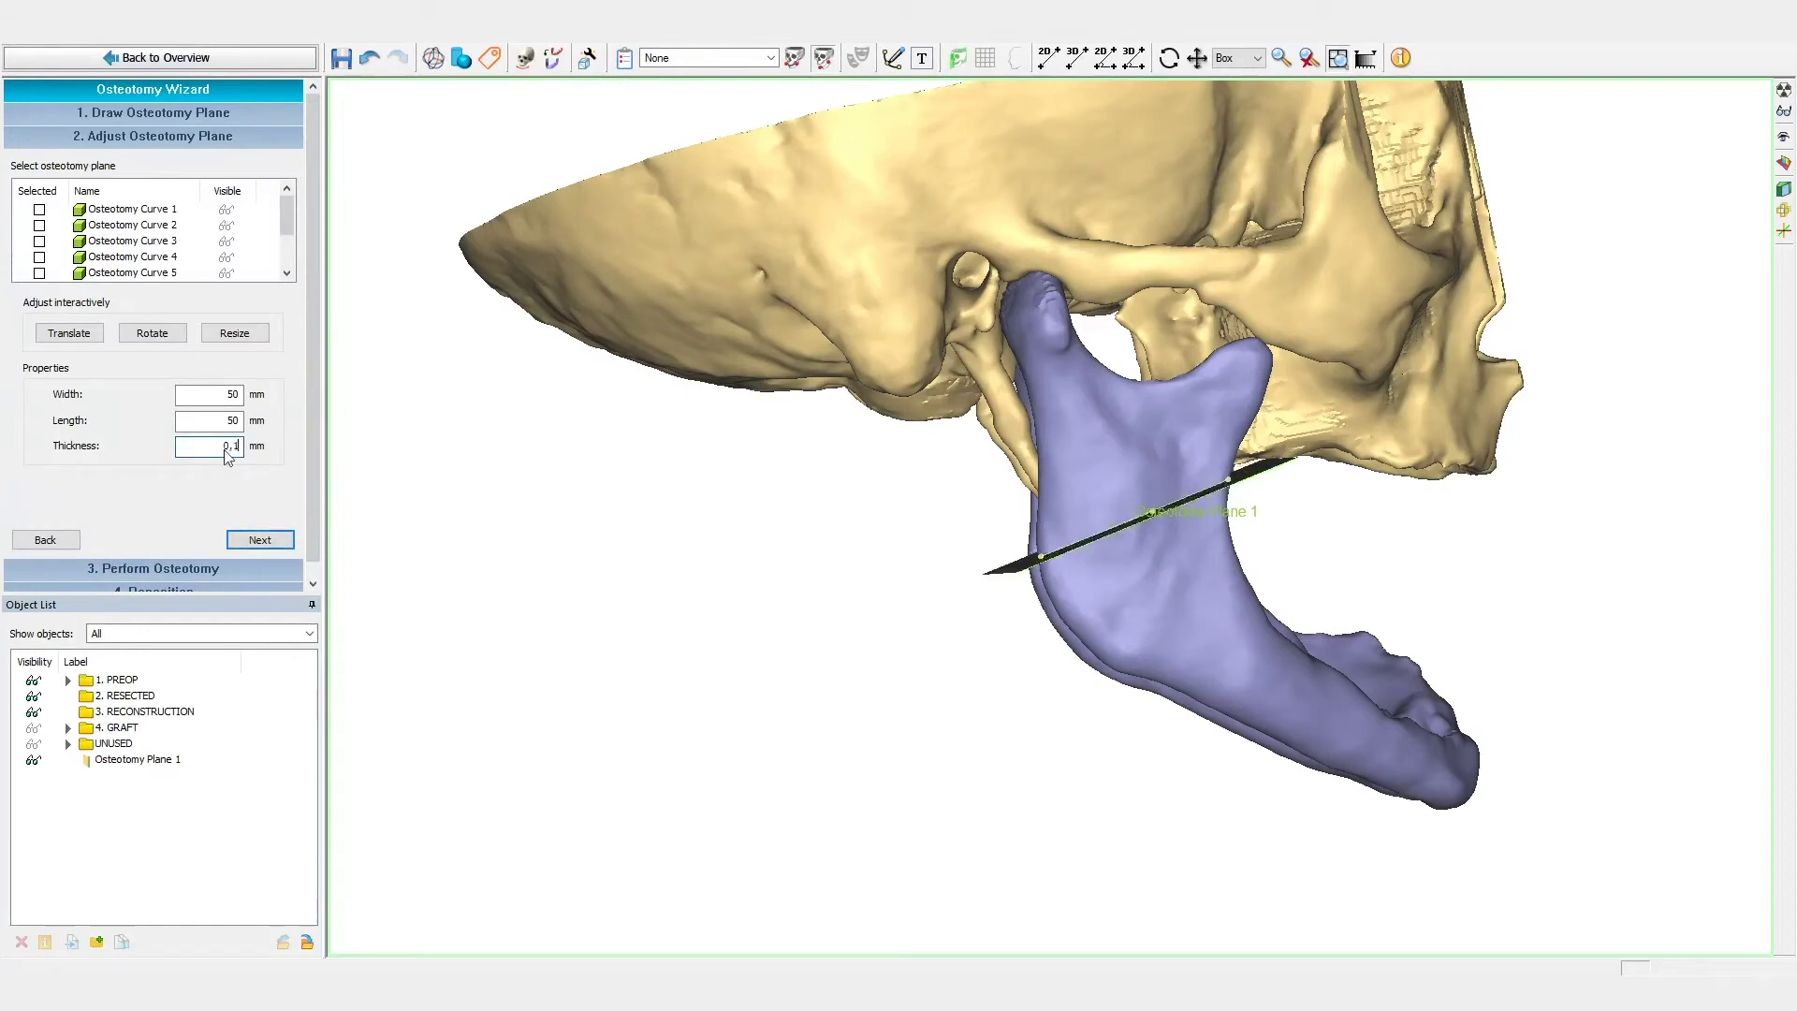
right_click_drag(1261, 571, 1246, 570)
left_click(1771, 136)
right_click_drag(1247, 616, 885, 296)
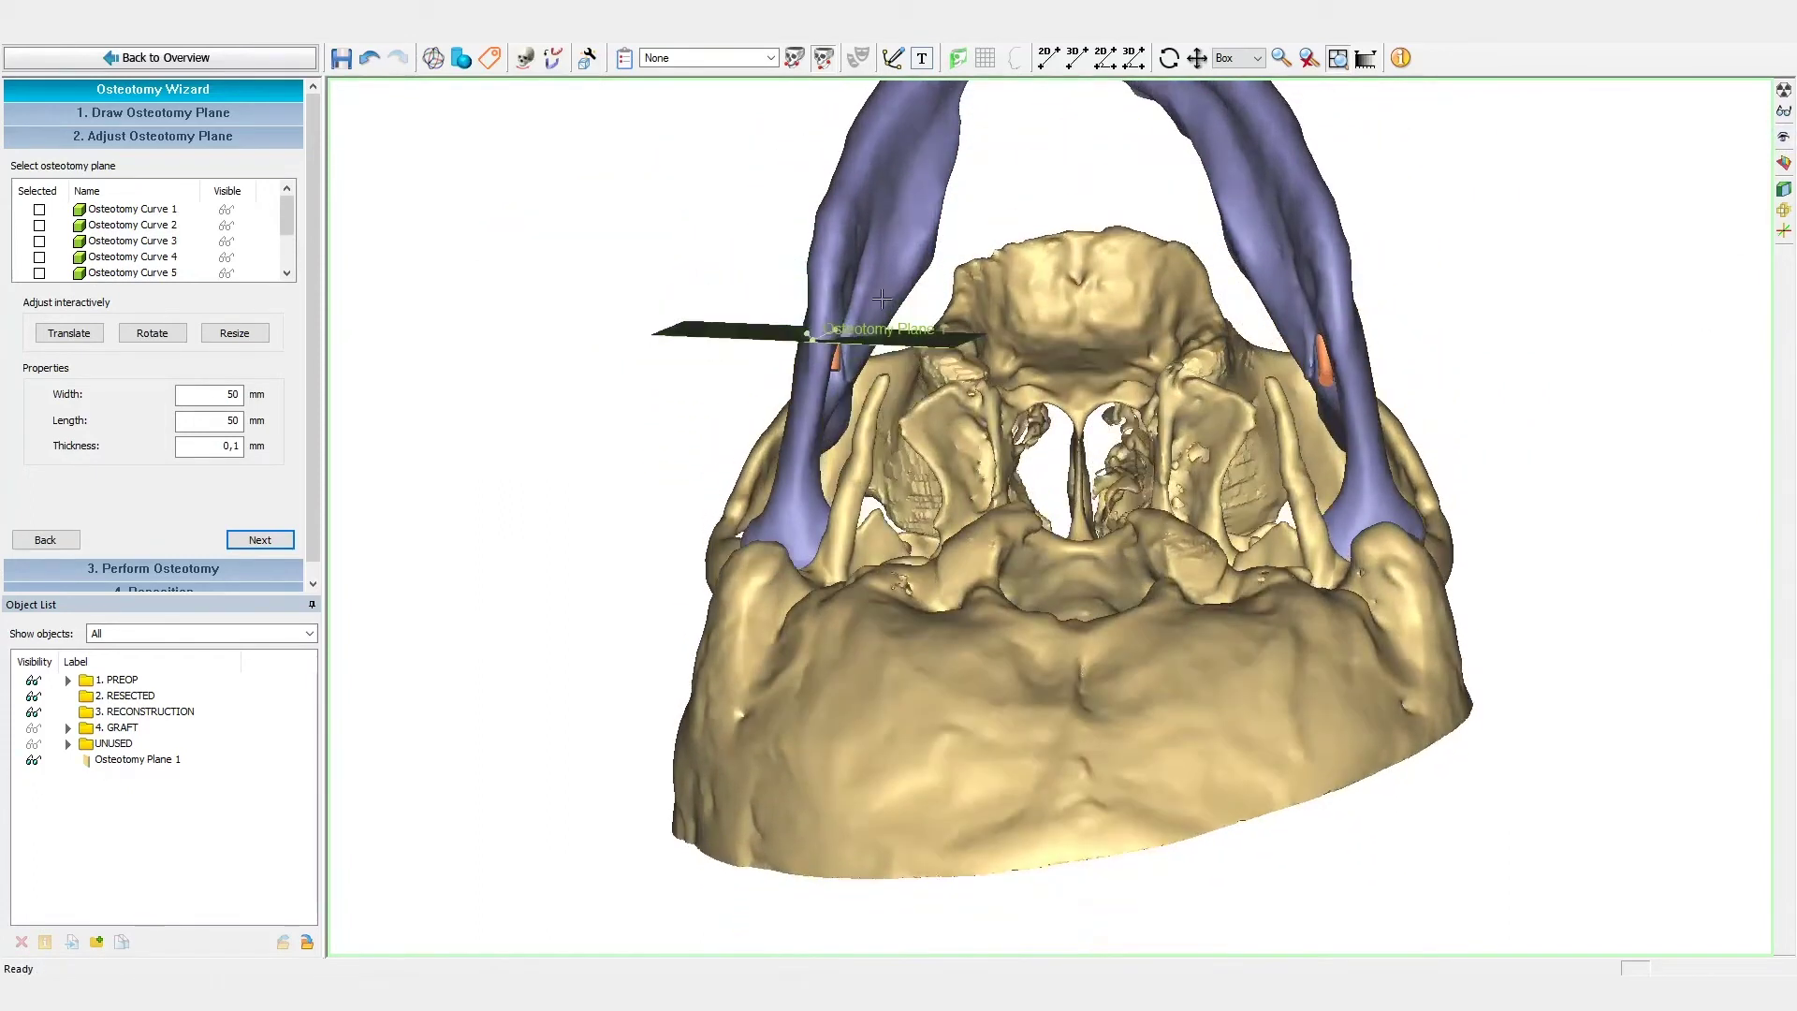
left_click(152, 333)
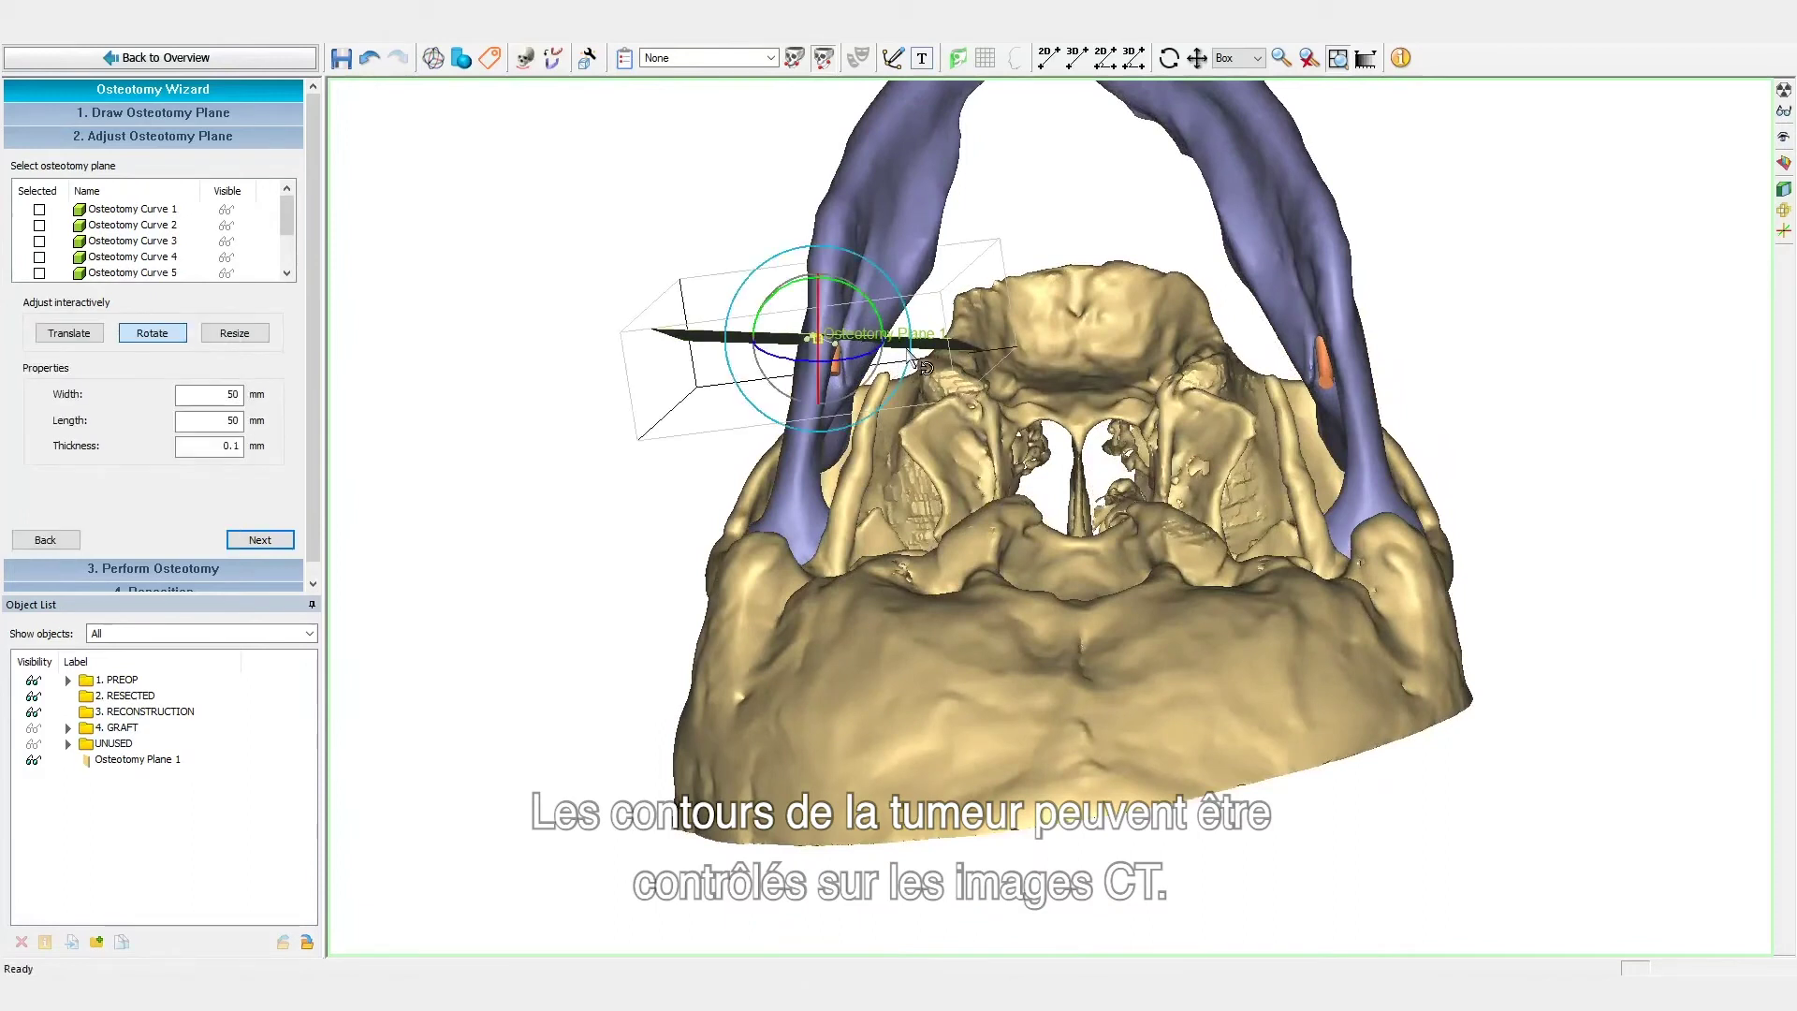
left_click_drag(904, 356, 916, 360)
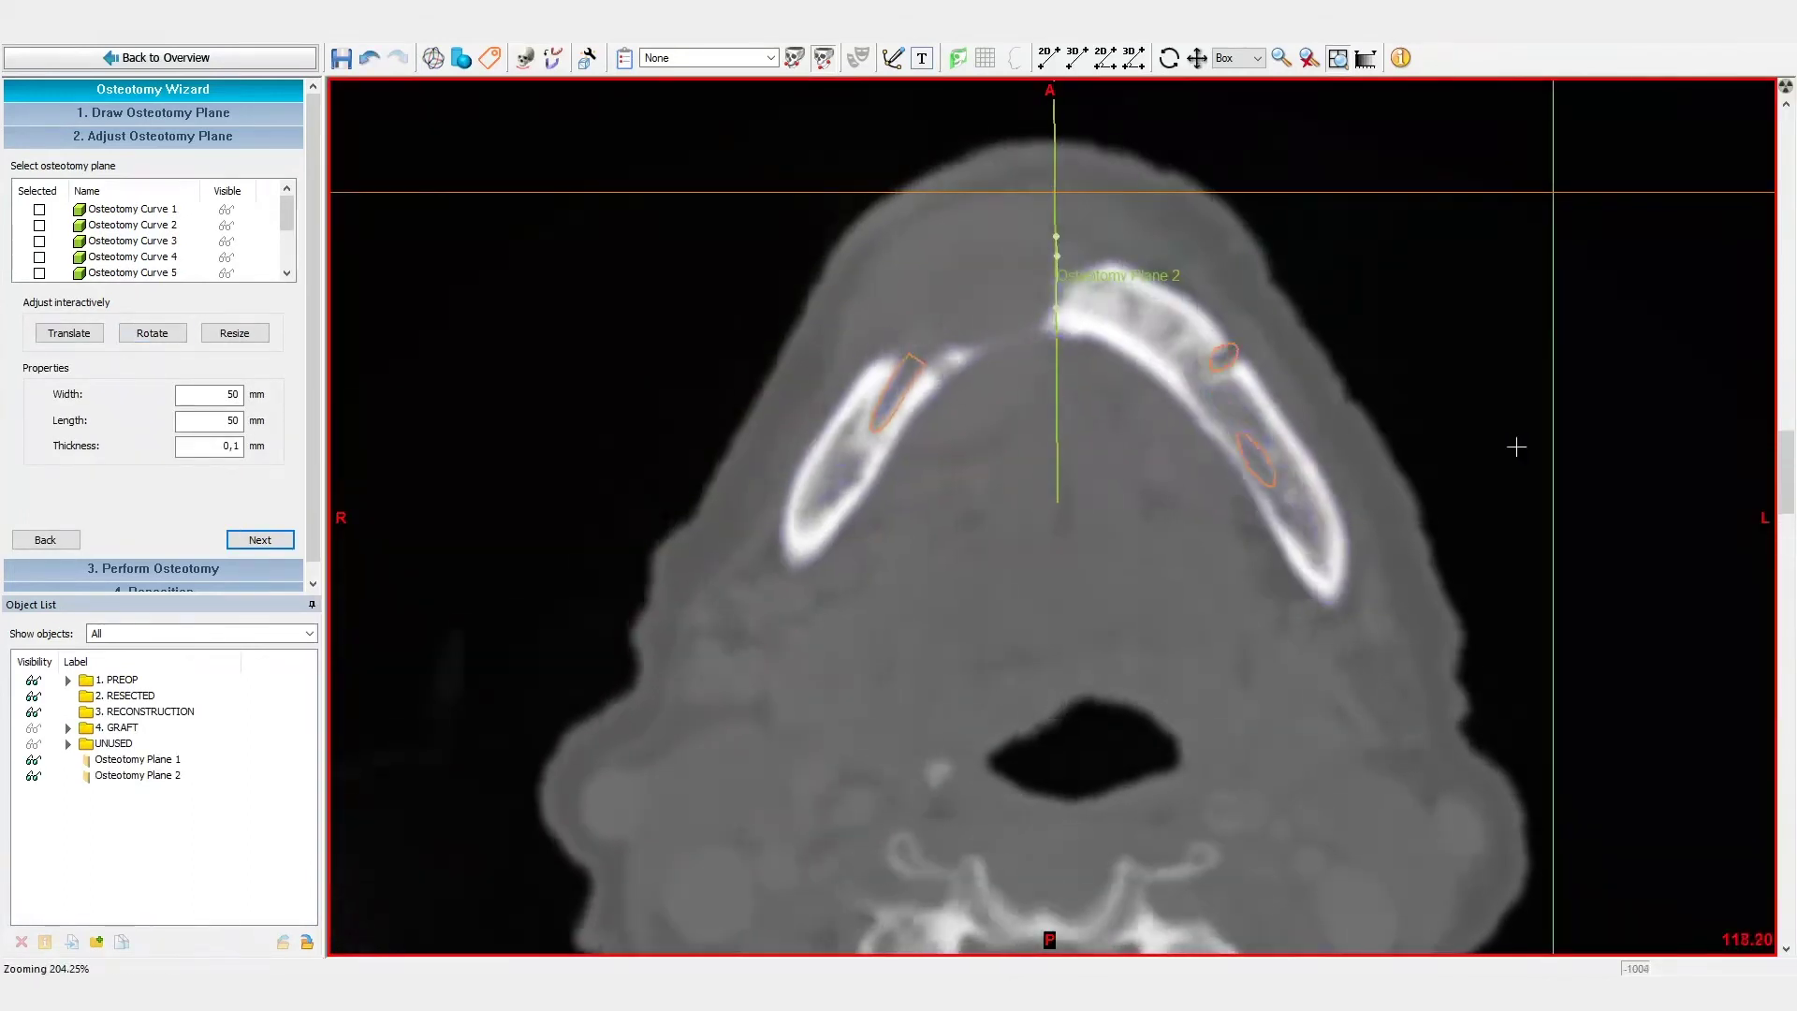
scroll(1516, 447, "up", 20)
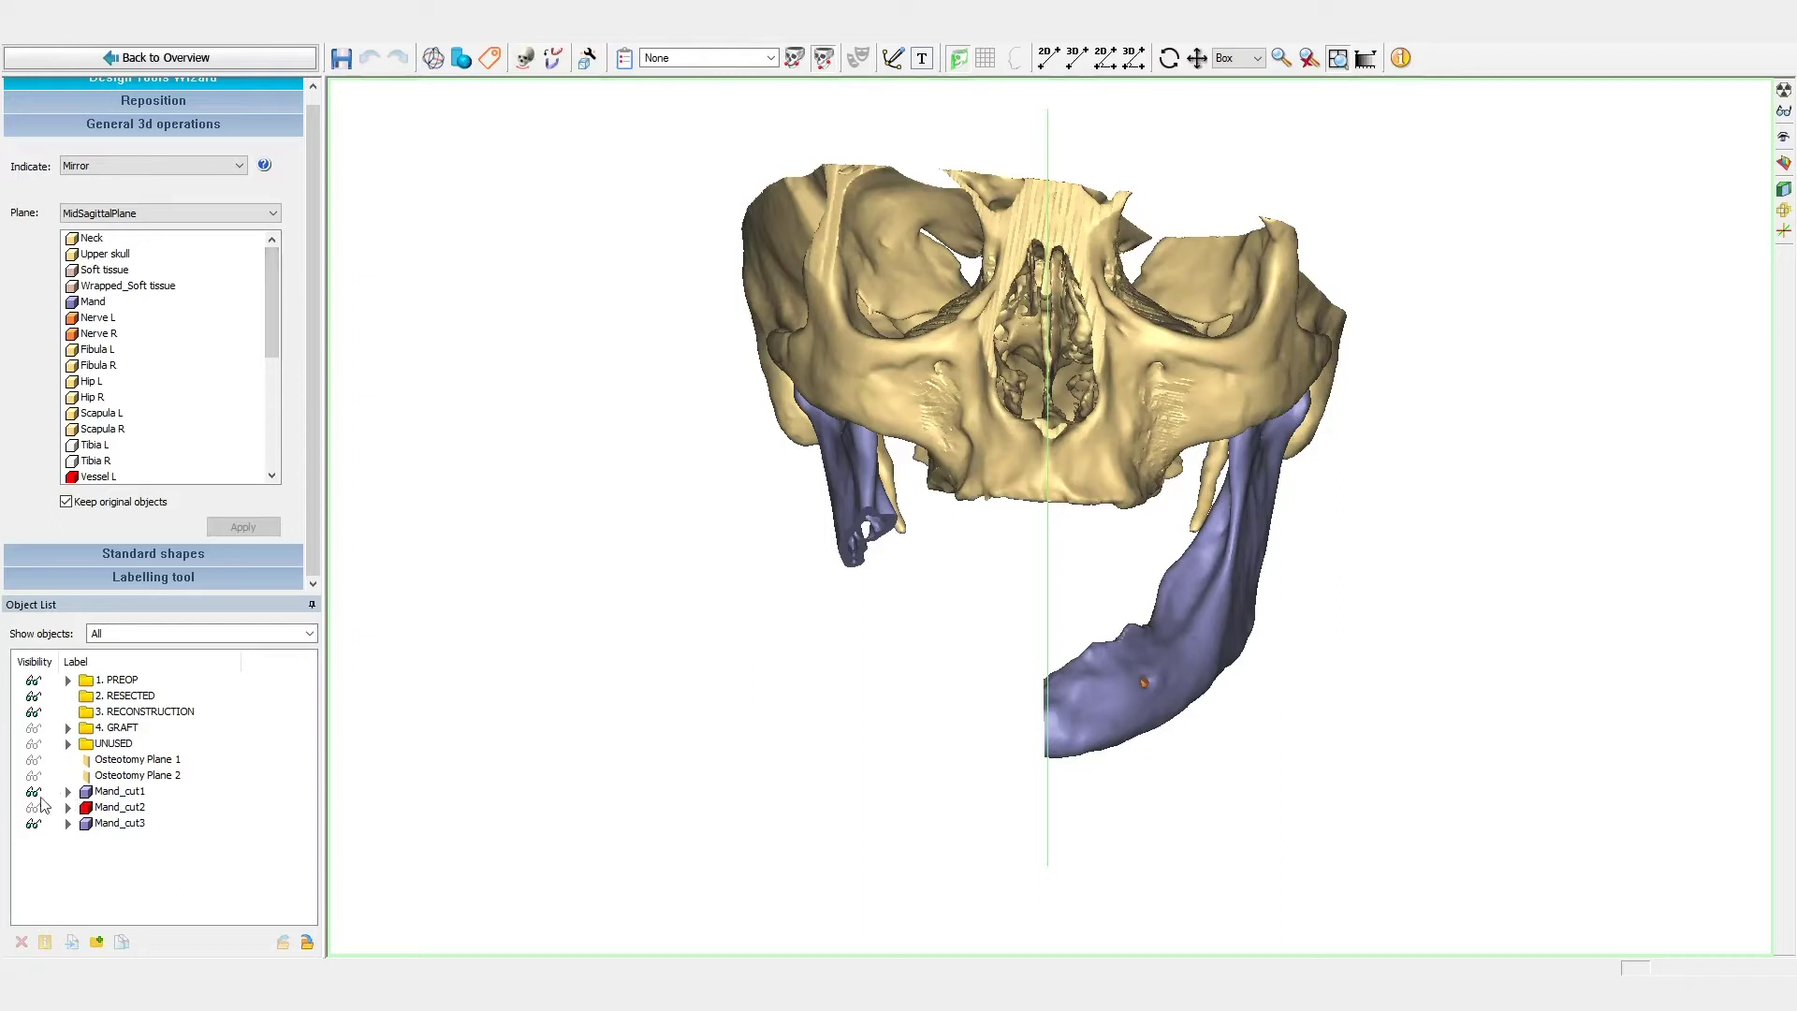
Step: Rename Mand_cut1 as Mand_Left and Mand_cut3 as Mand_Right in the object list
left_click(103, 794)
left_click(110, 794)
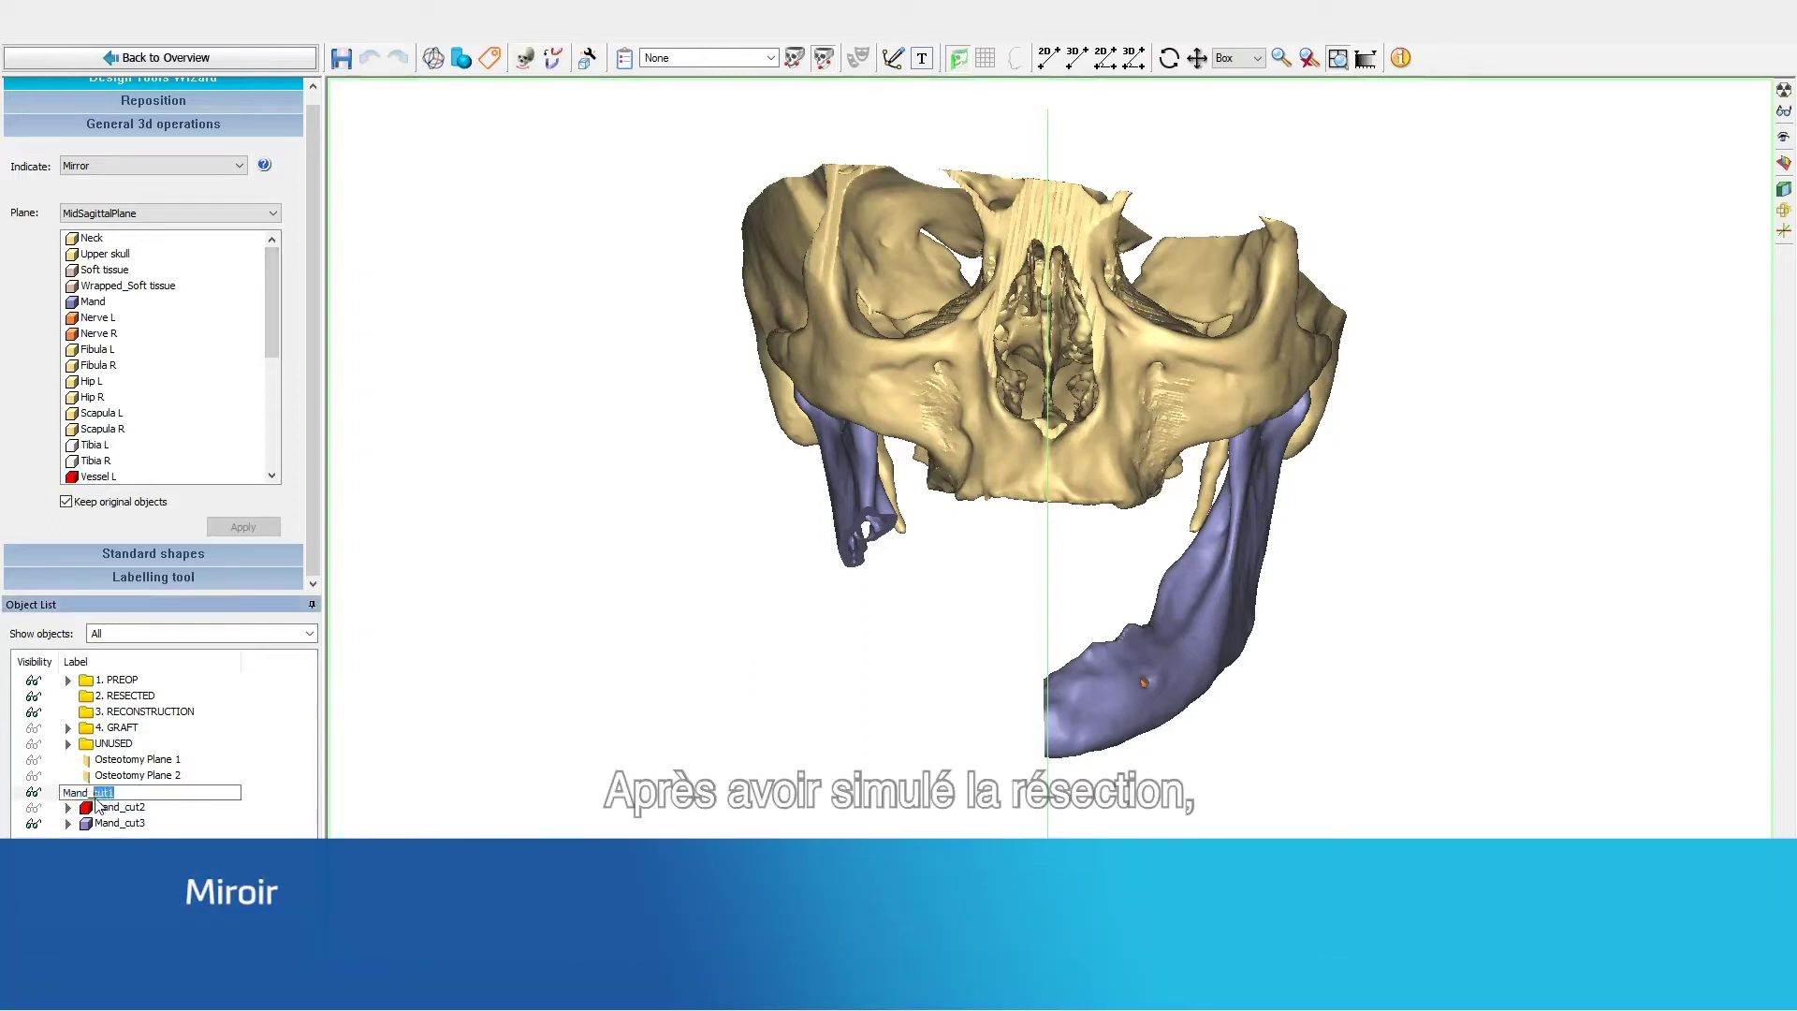
key("Return")
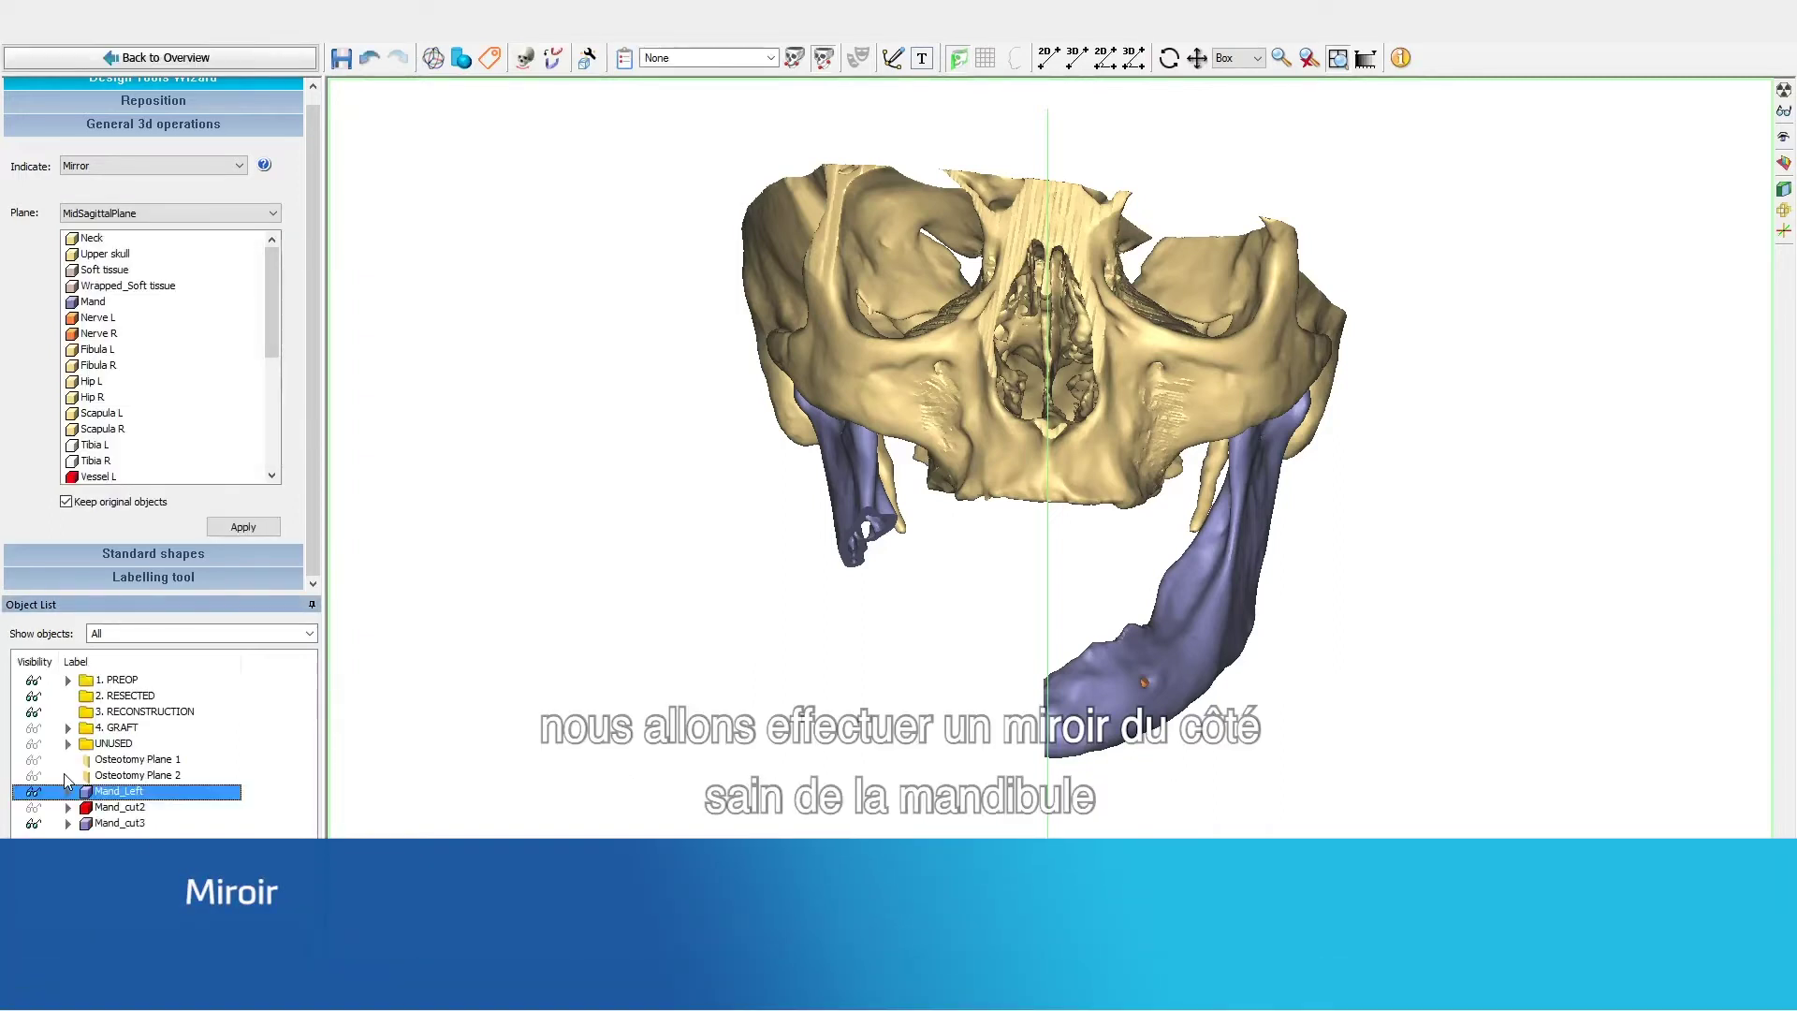
double_click(105, 824)
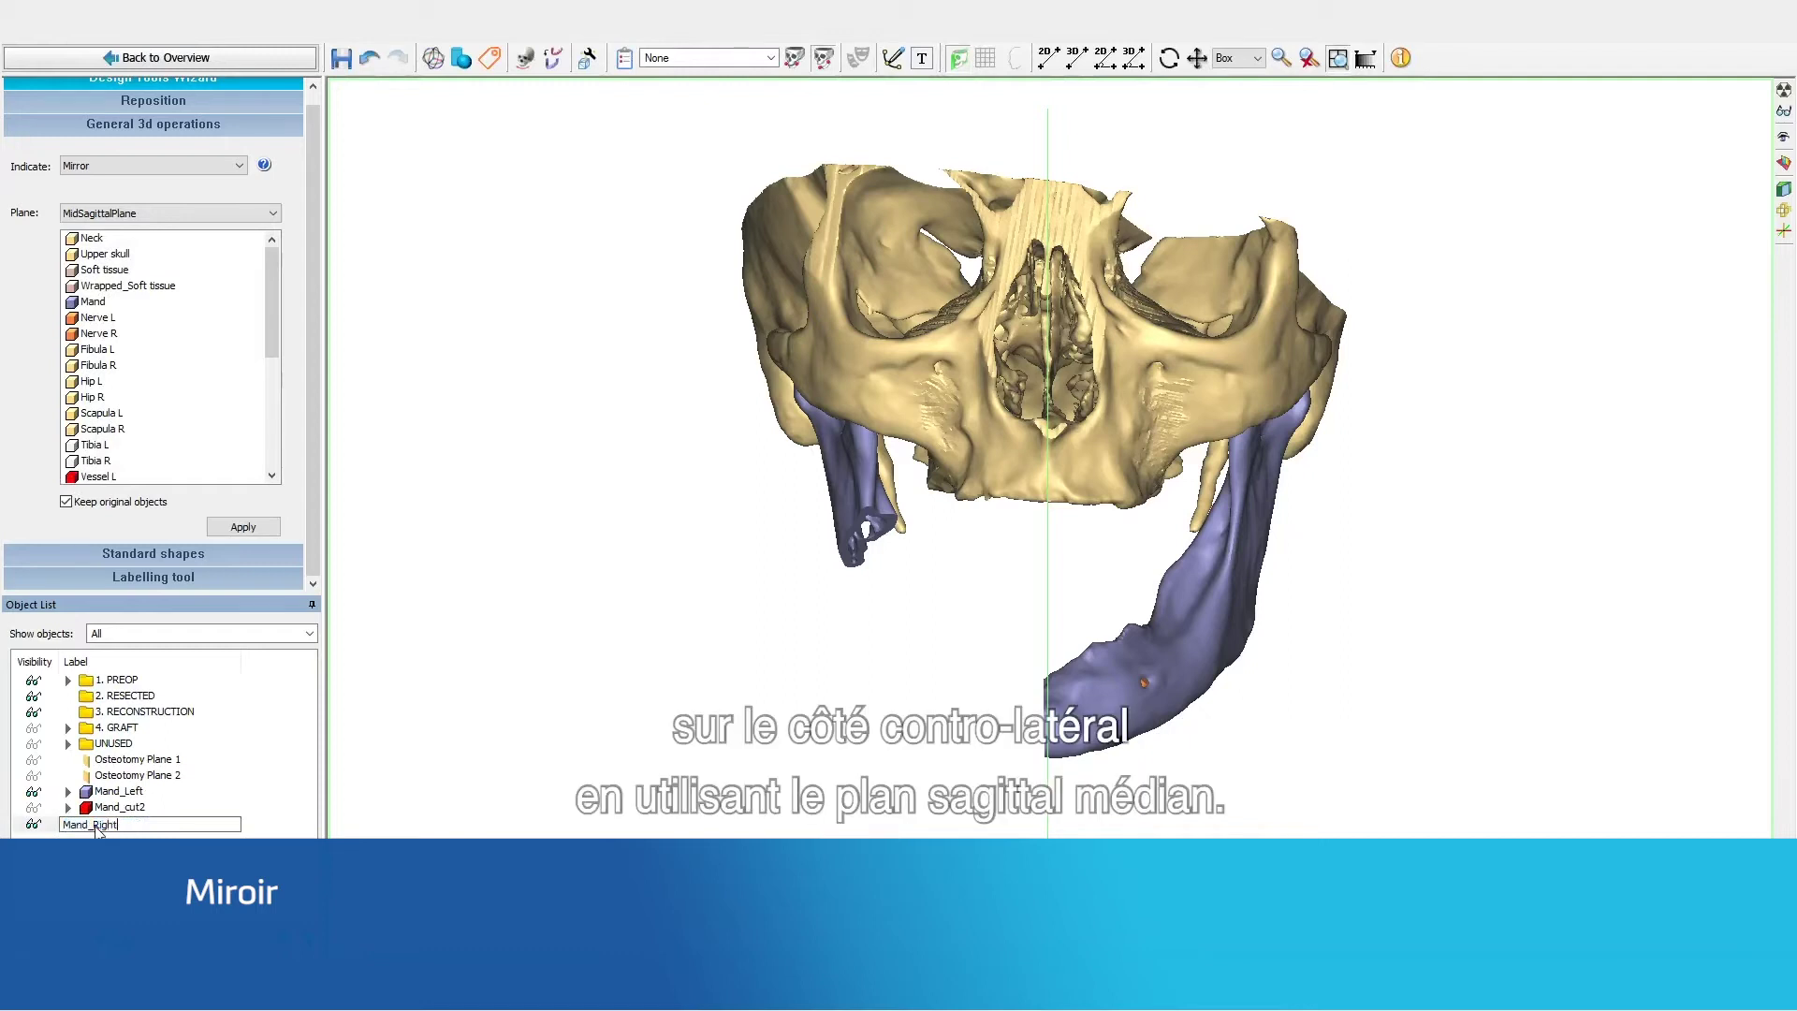
type("Right")
key("Return")
Step: Mirror Mand_Left across the MidSagittalPlane while keeping the original object
left_click_drag(272, 323, 271, 440)
left_click(103, 405)
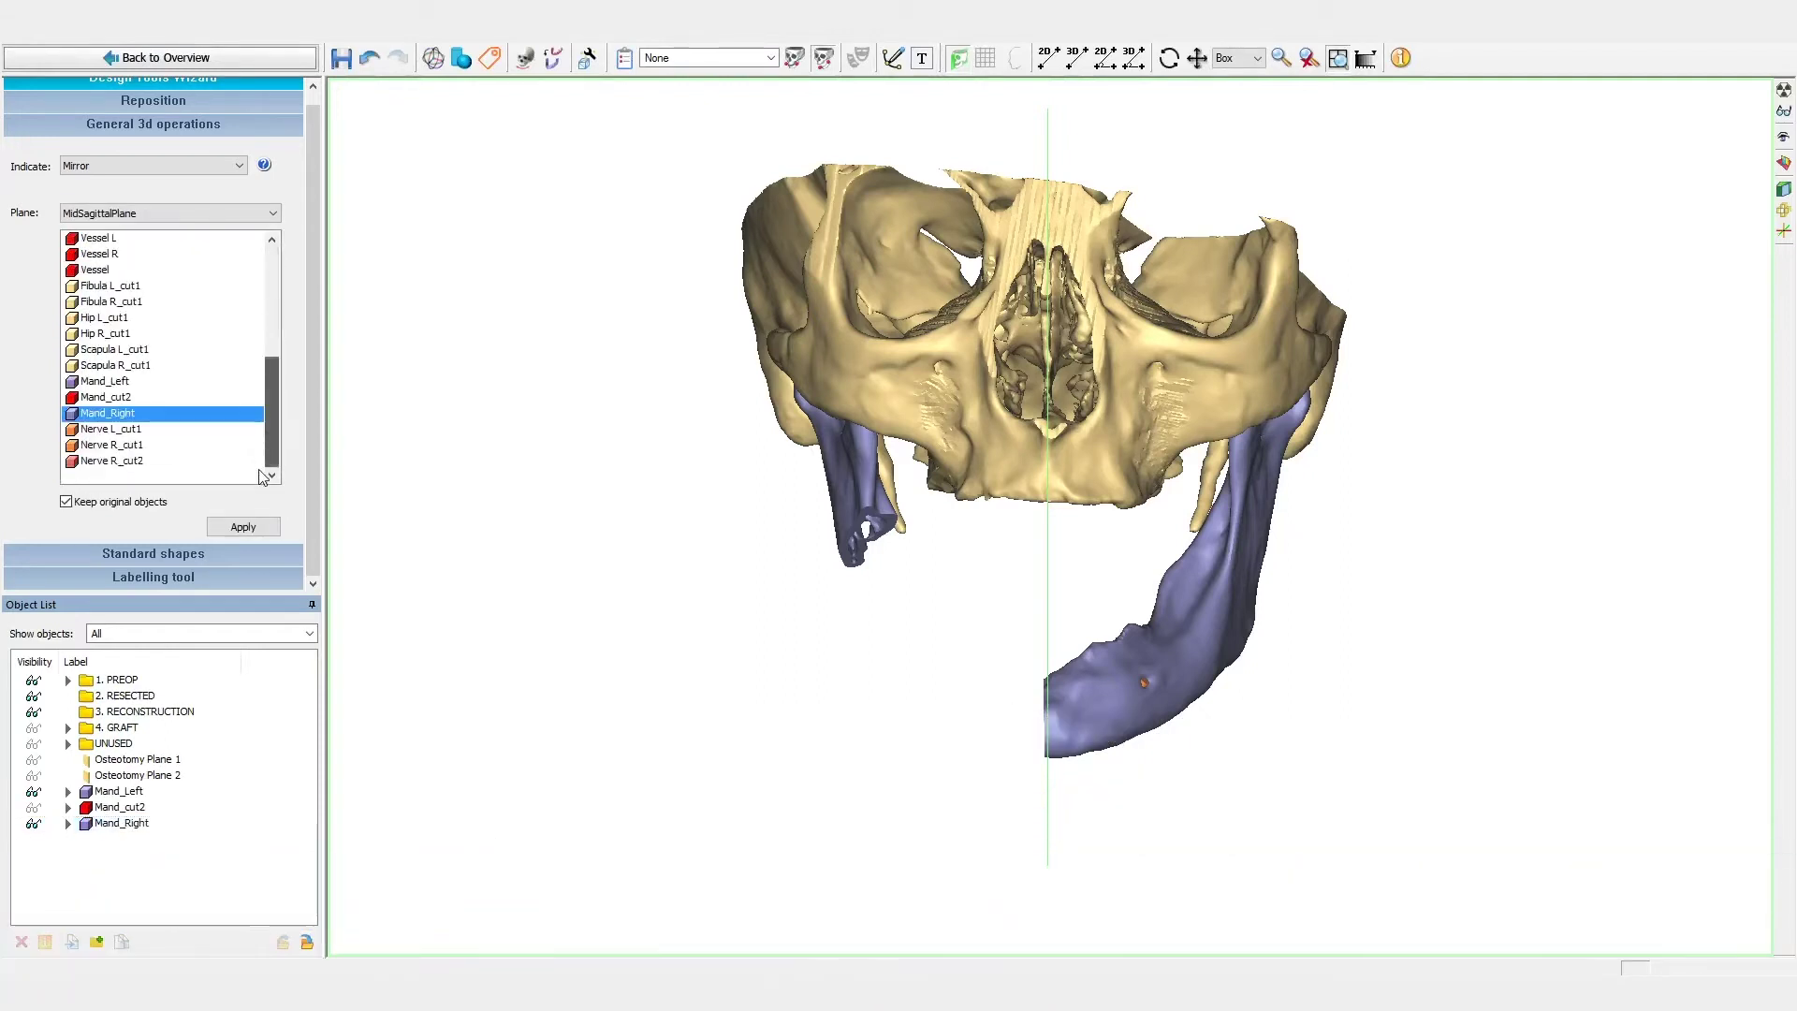
left_click(103, 383)
left_click(236, 527)
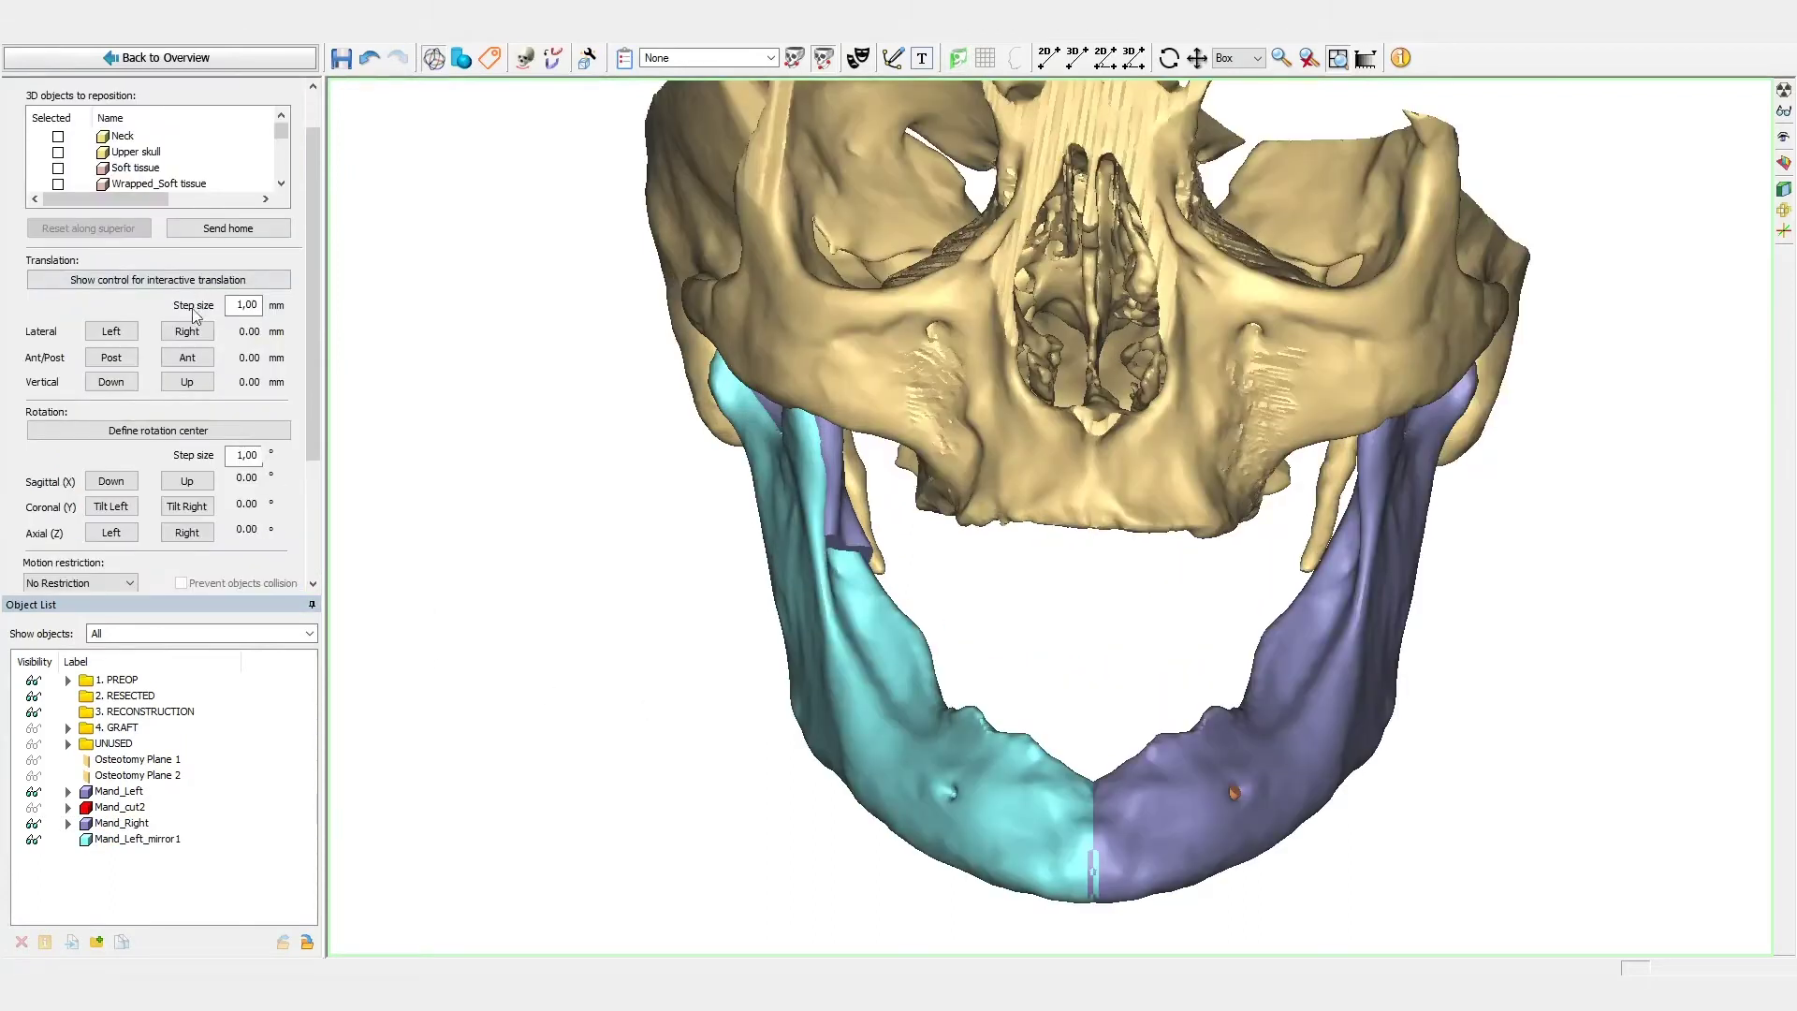
Step: Shift the mirrored mandible 1 mm left, then set the translation step to 0.50 mm and nudge it one step down and back up
left_click(188, 281)
left_click(113, 332)
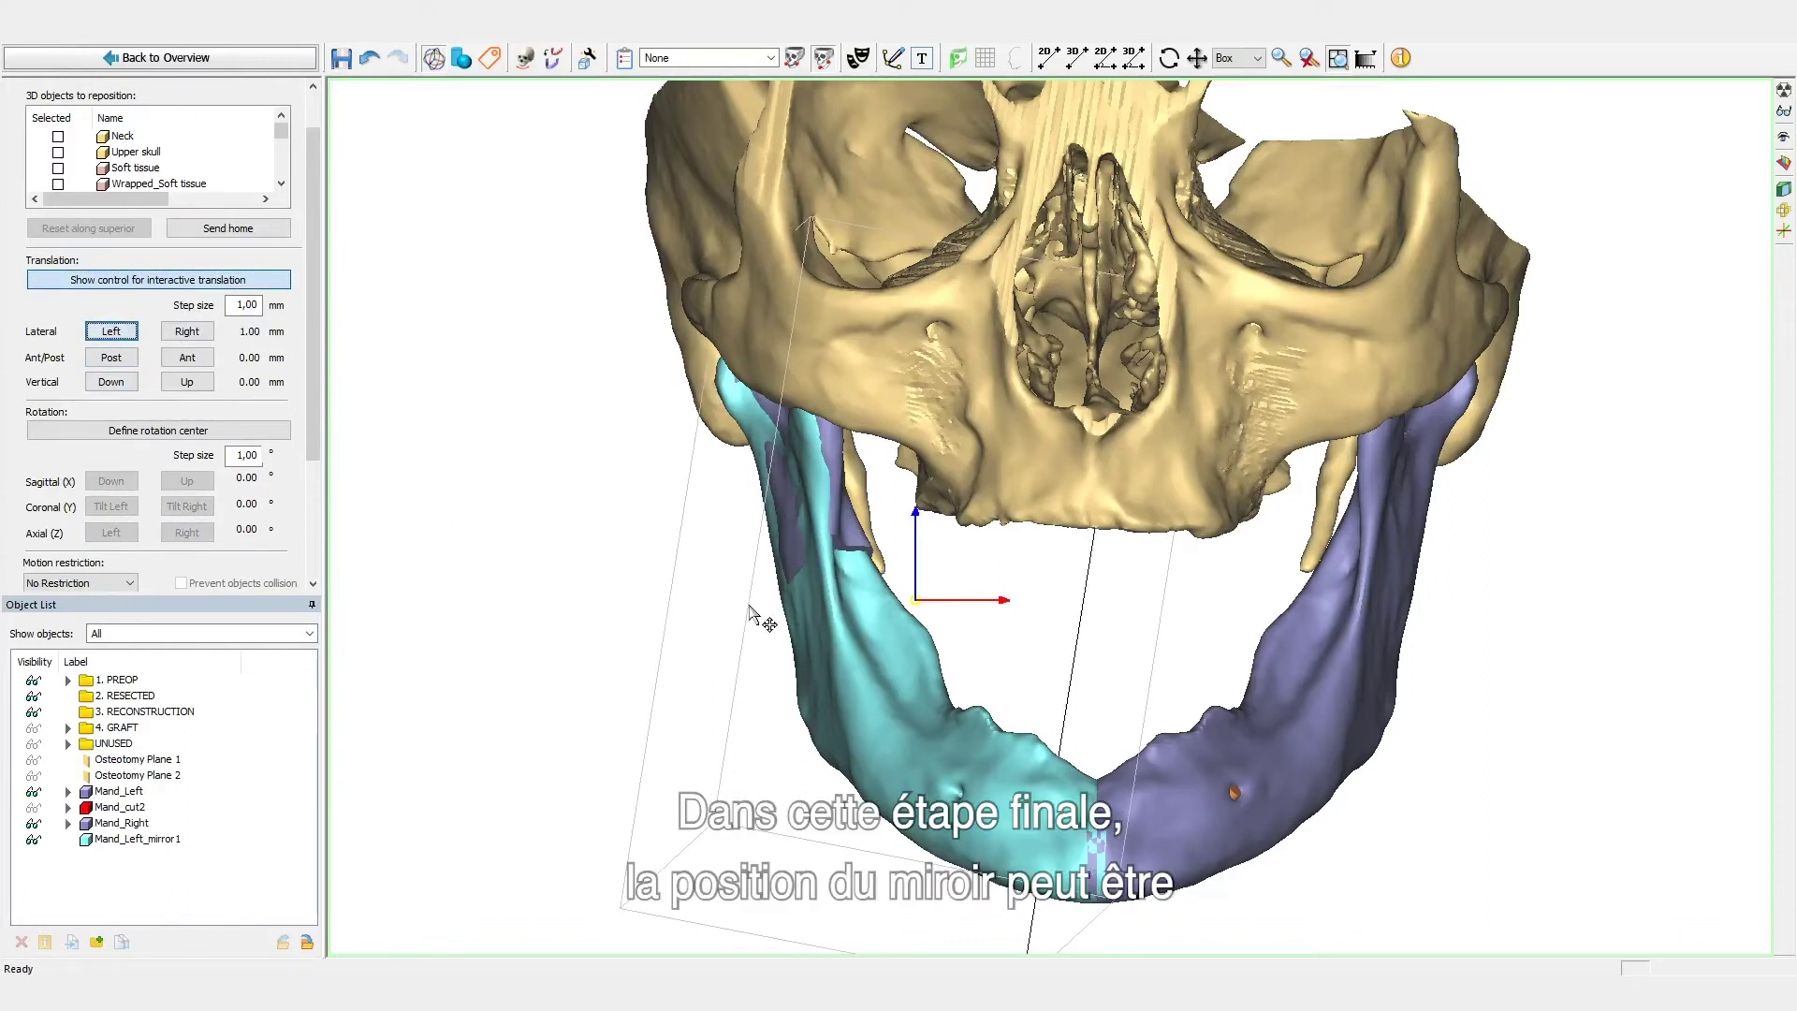
double_click(247, 306)
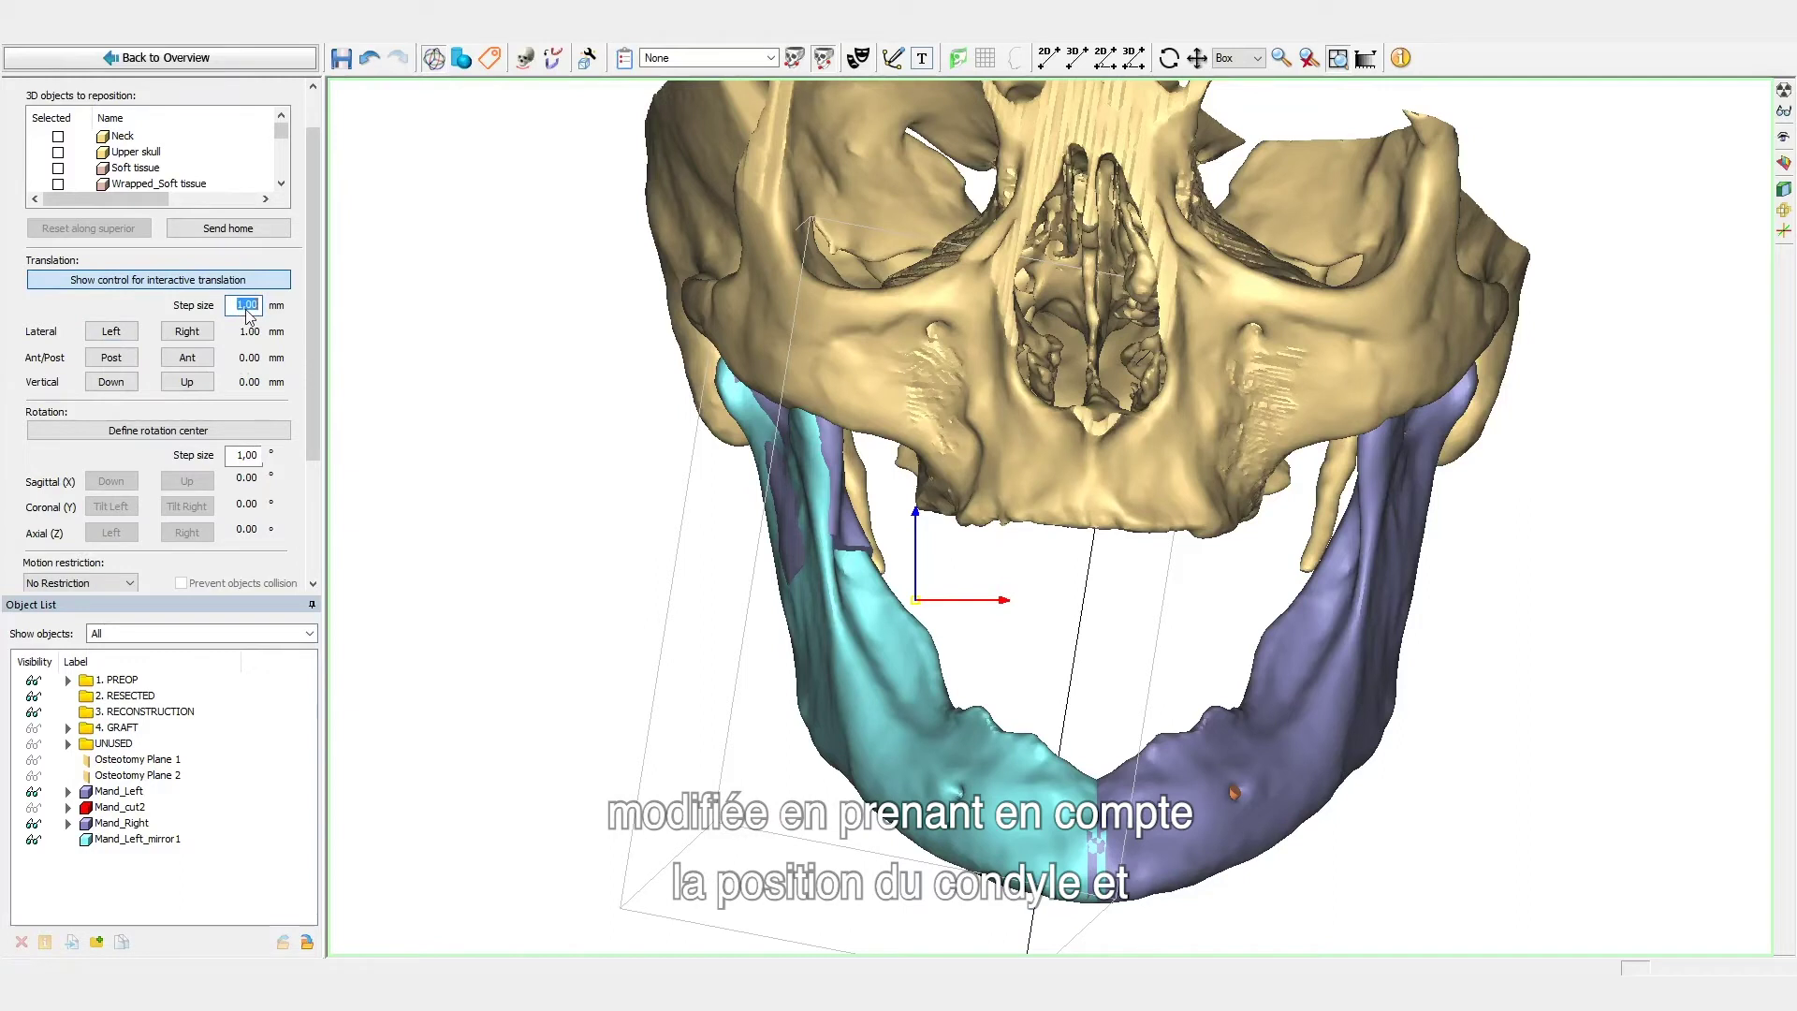
left_click(117, 382)
left_click(187, 382)
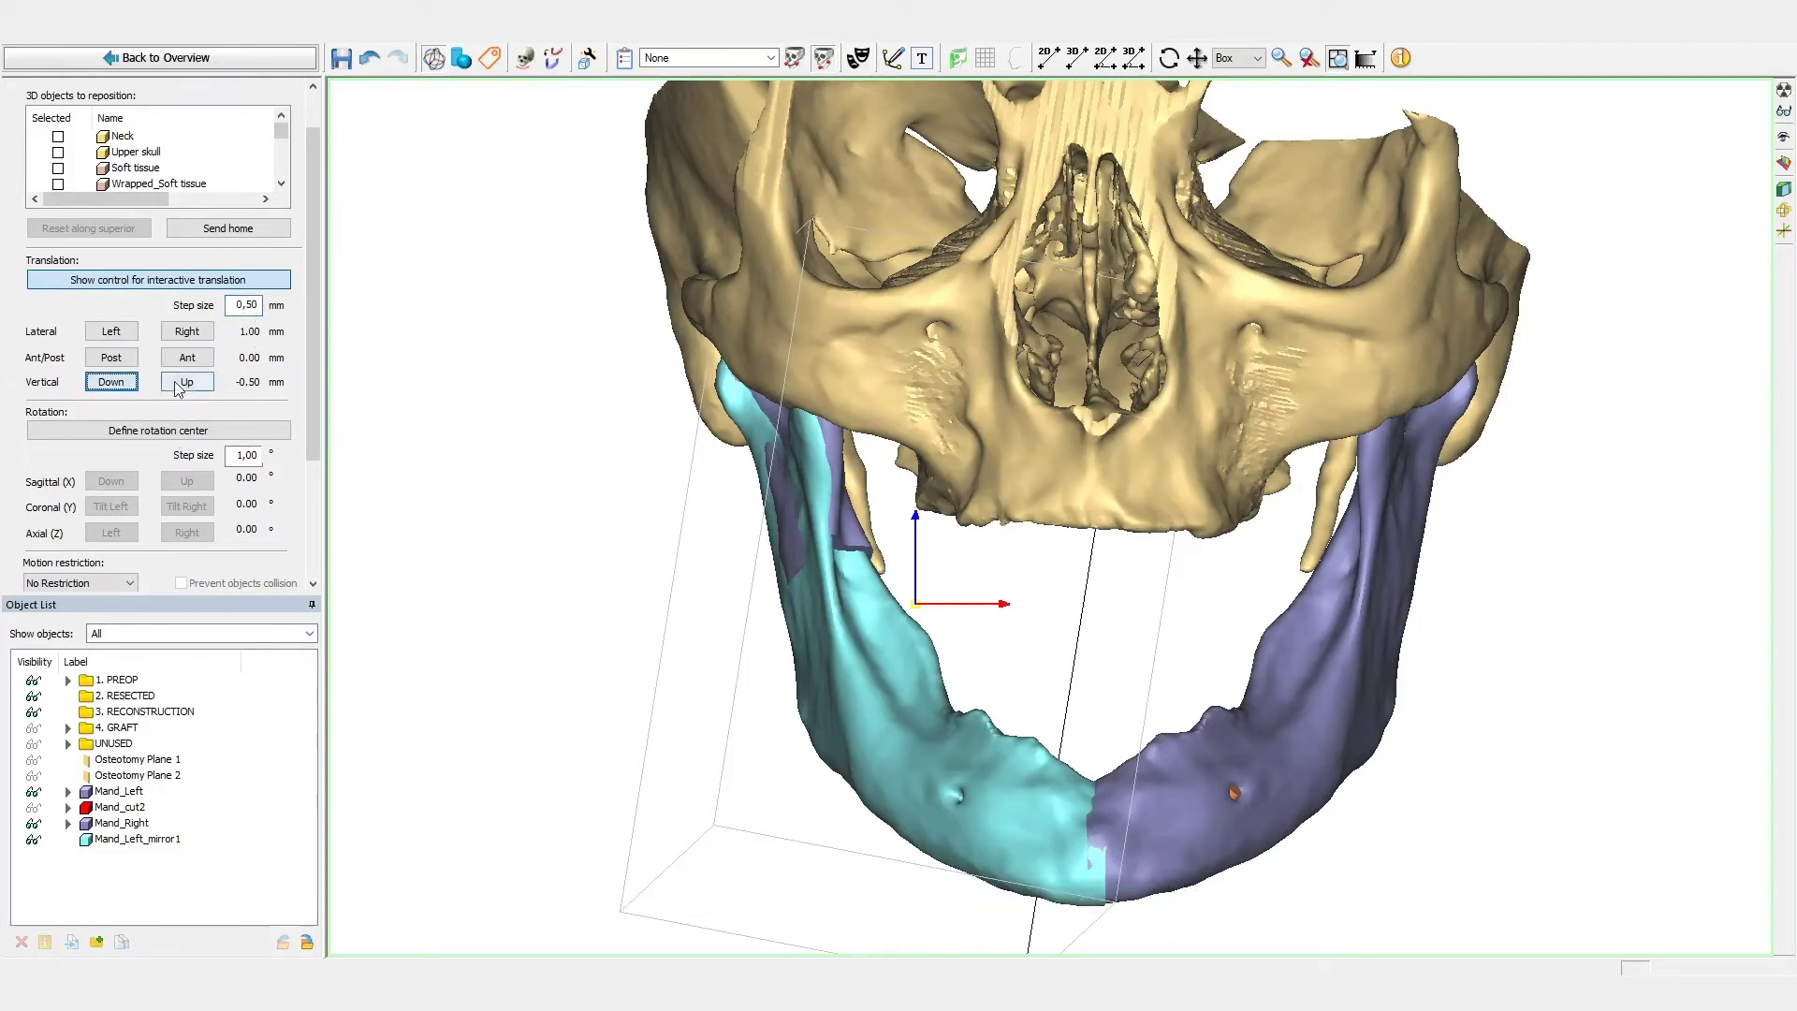
right_click_drag(964, 791, 1400, 792)
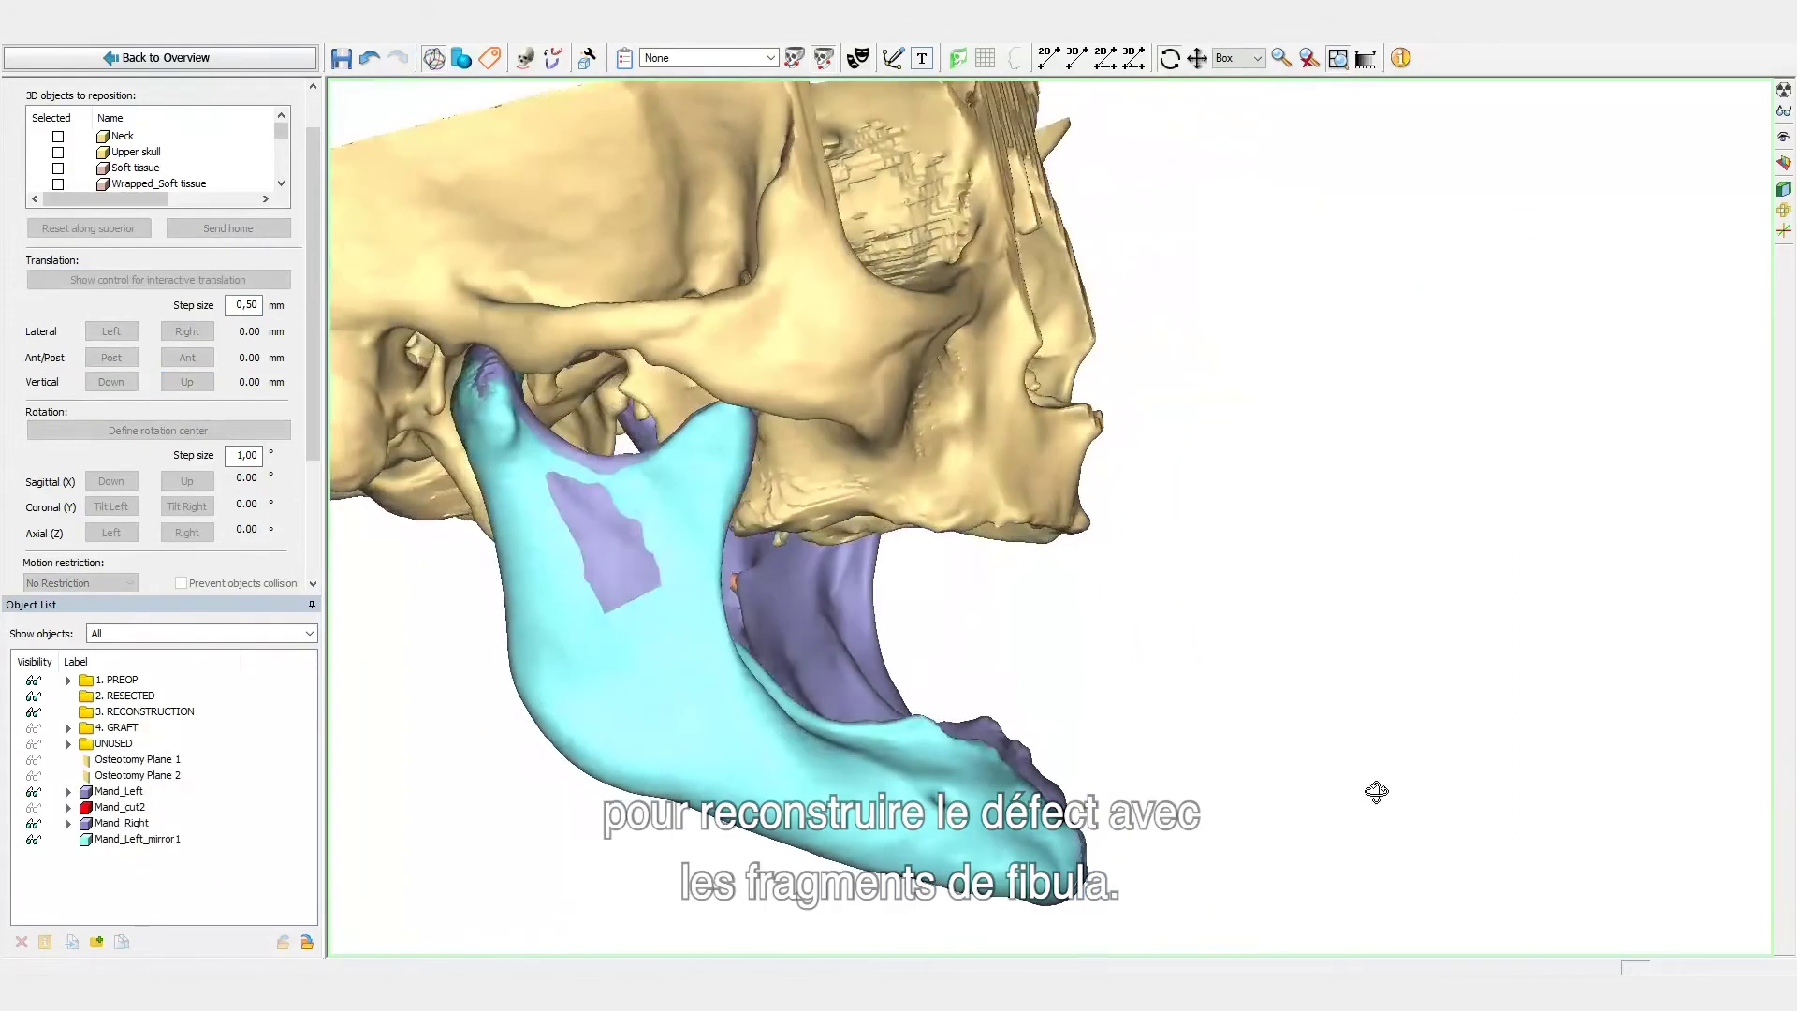
middle_click_drag(766, 651, 1007, 647)
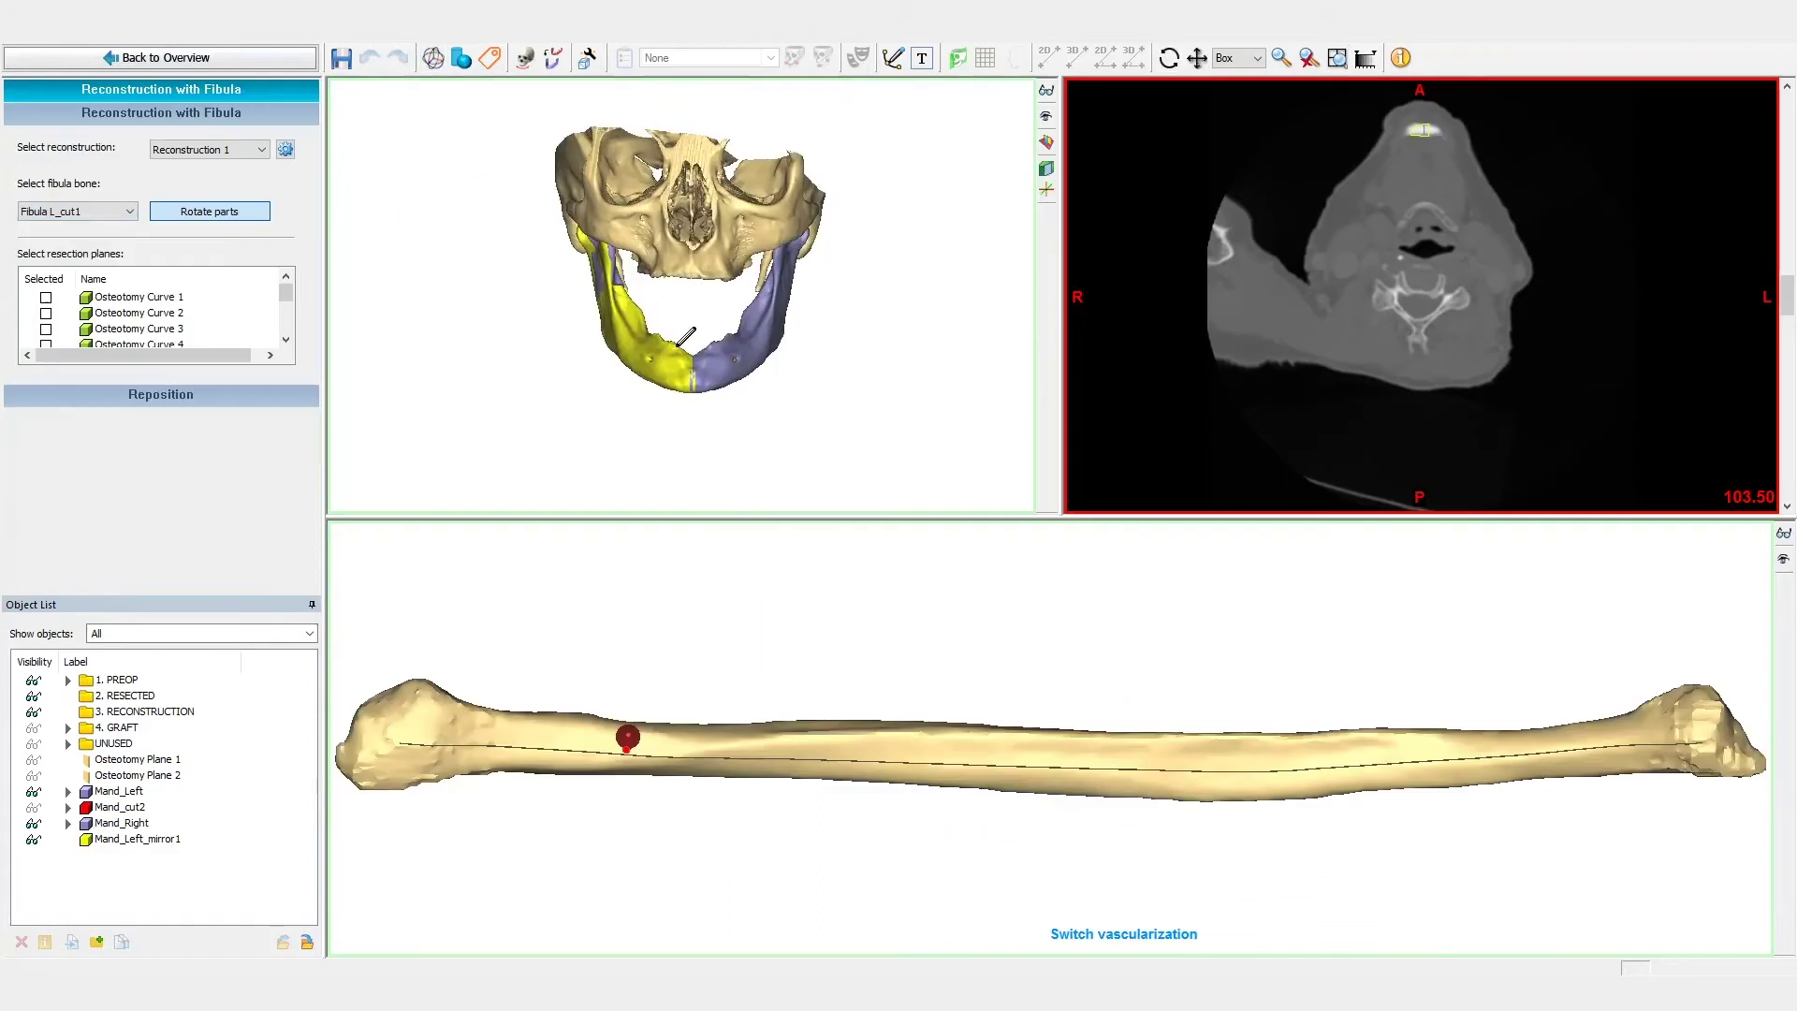
Step: Select Osteotomy Plane 1 and Osteotomy Plane 2 as the resection planes and hide both planes in the 3D view
key("space")
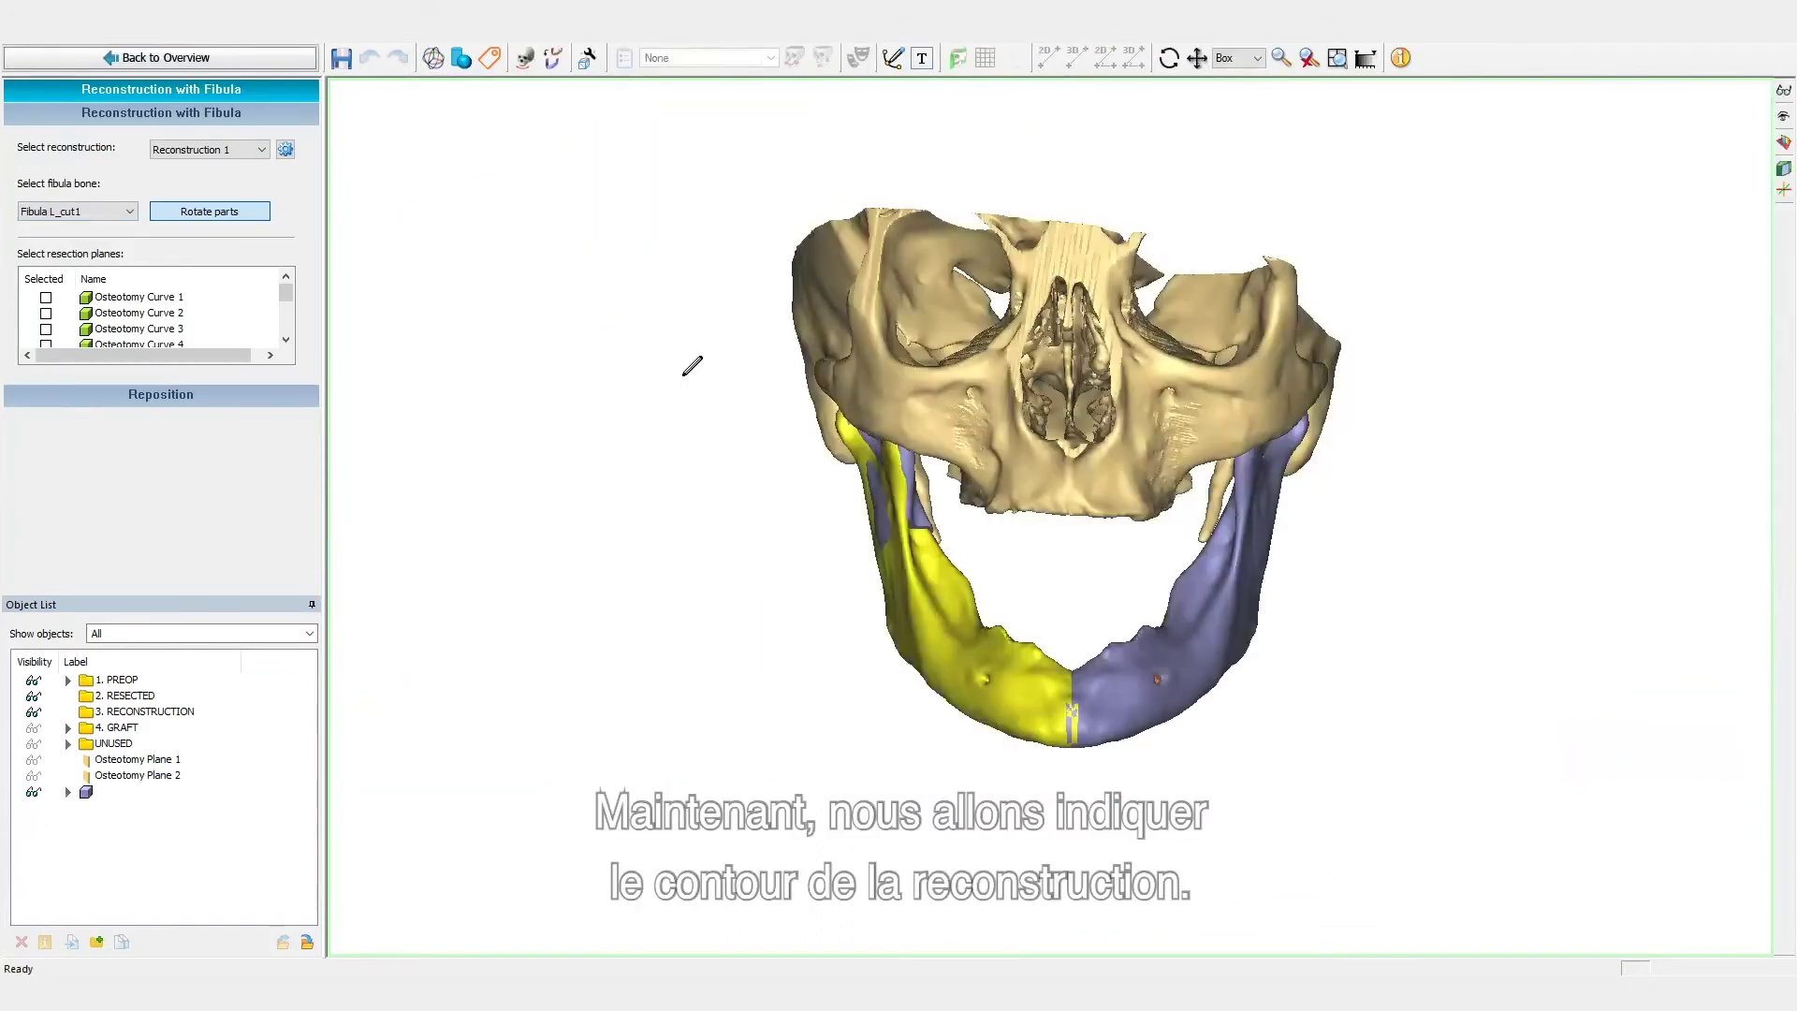
right_click_drag(1076, 695, 950, 609)
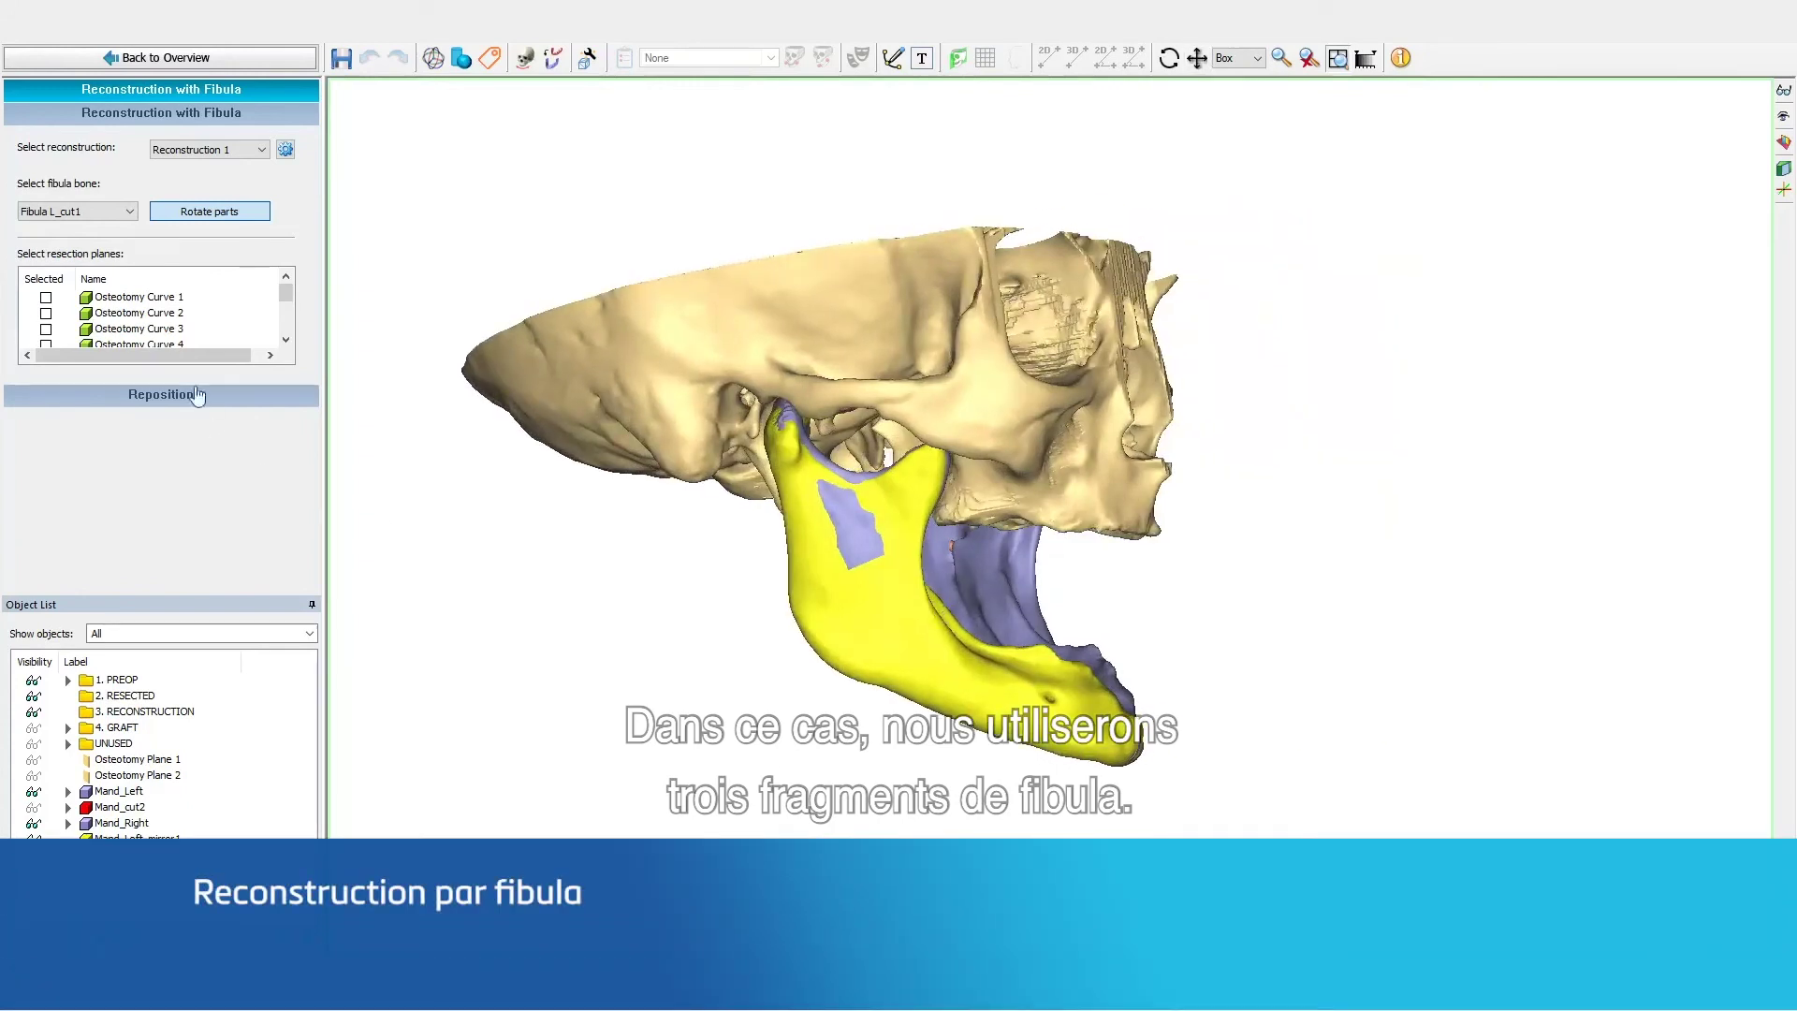
left_click_drag(285, 292, 286, 329)
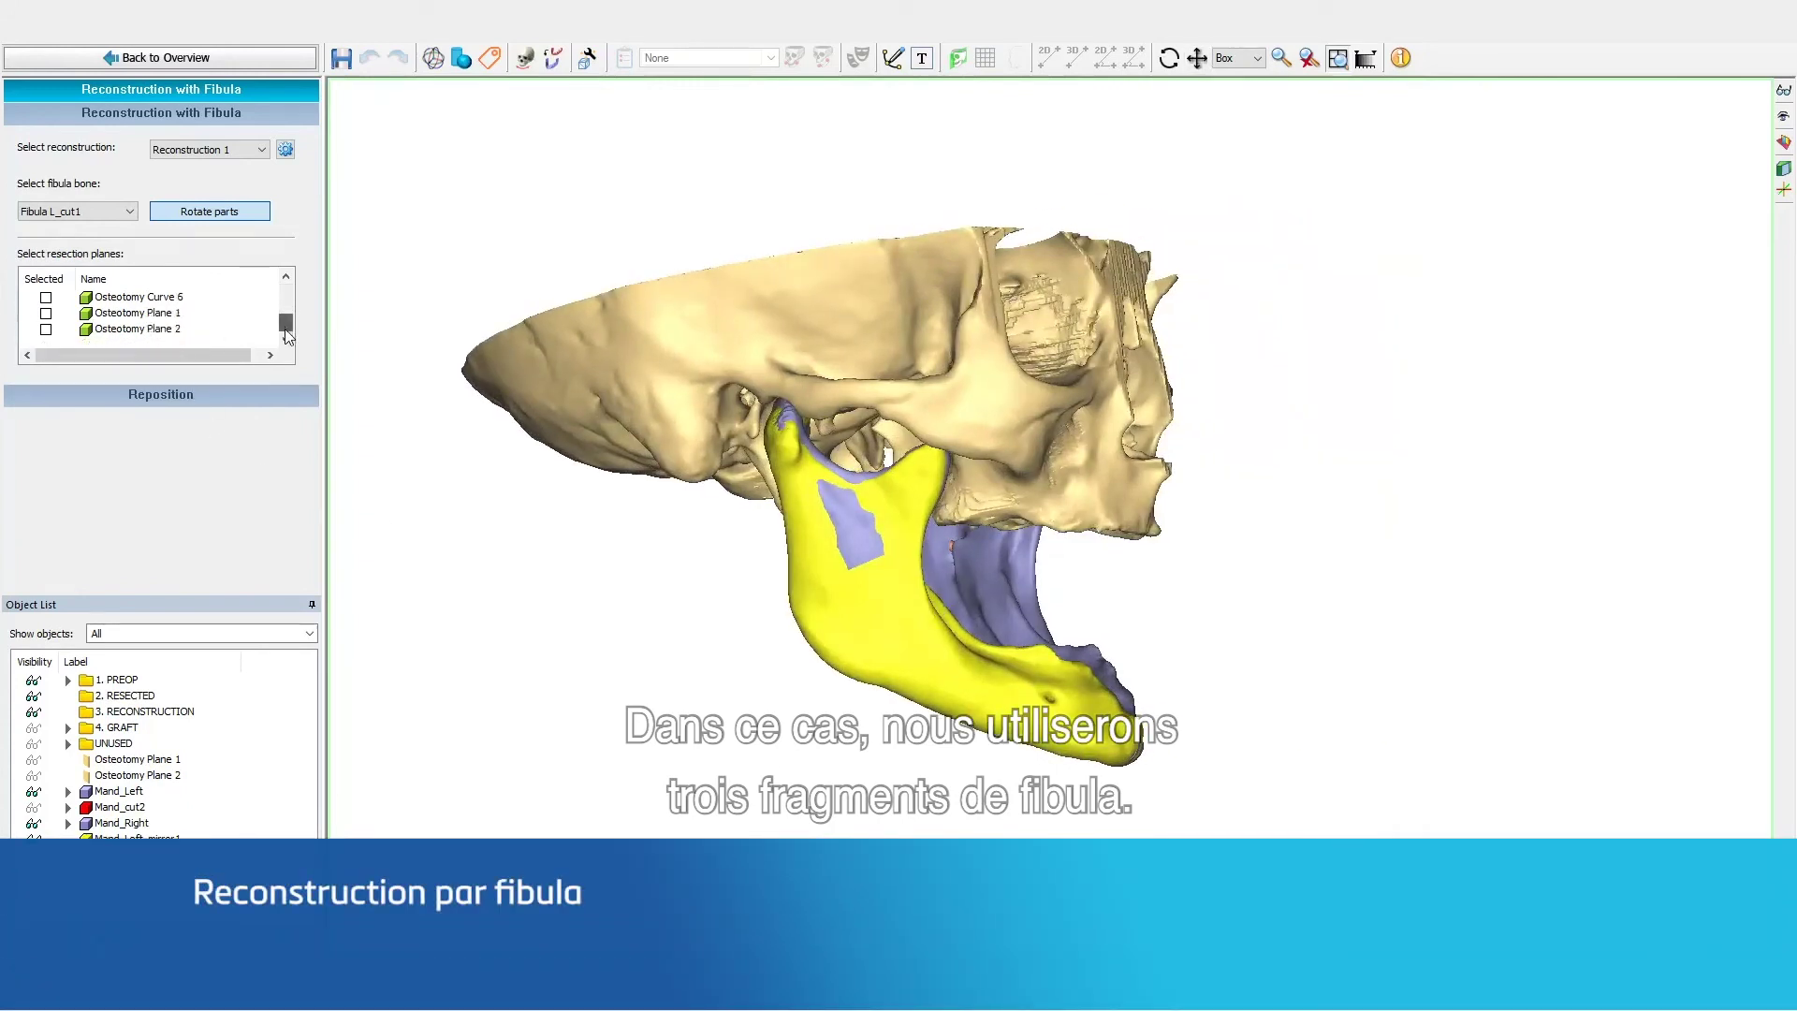
left_click(46, 312)
left_click(46, 329)
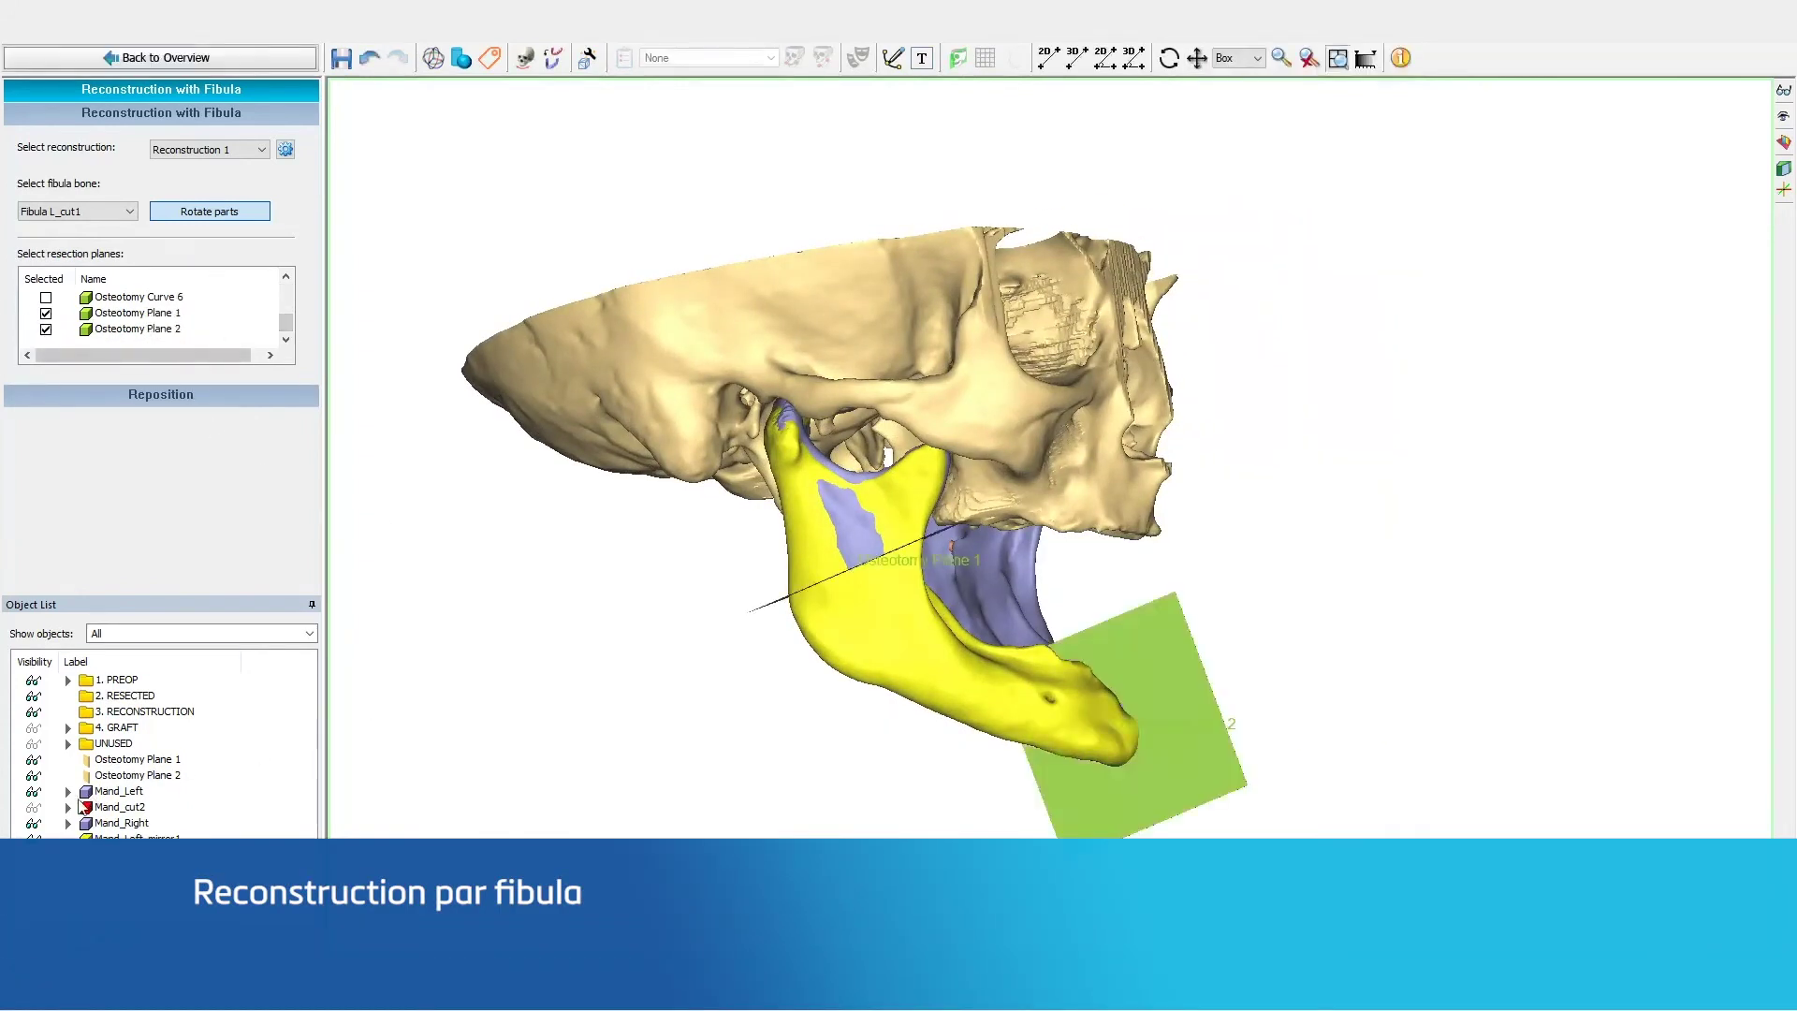
left_click(33, 759)
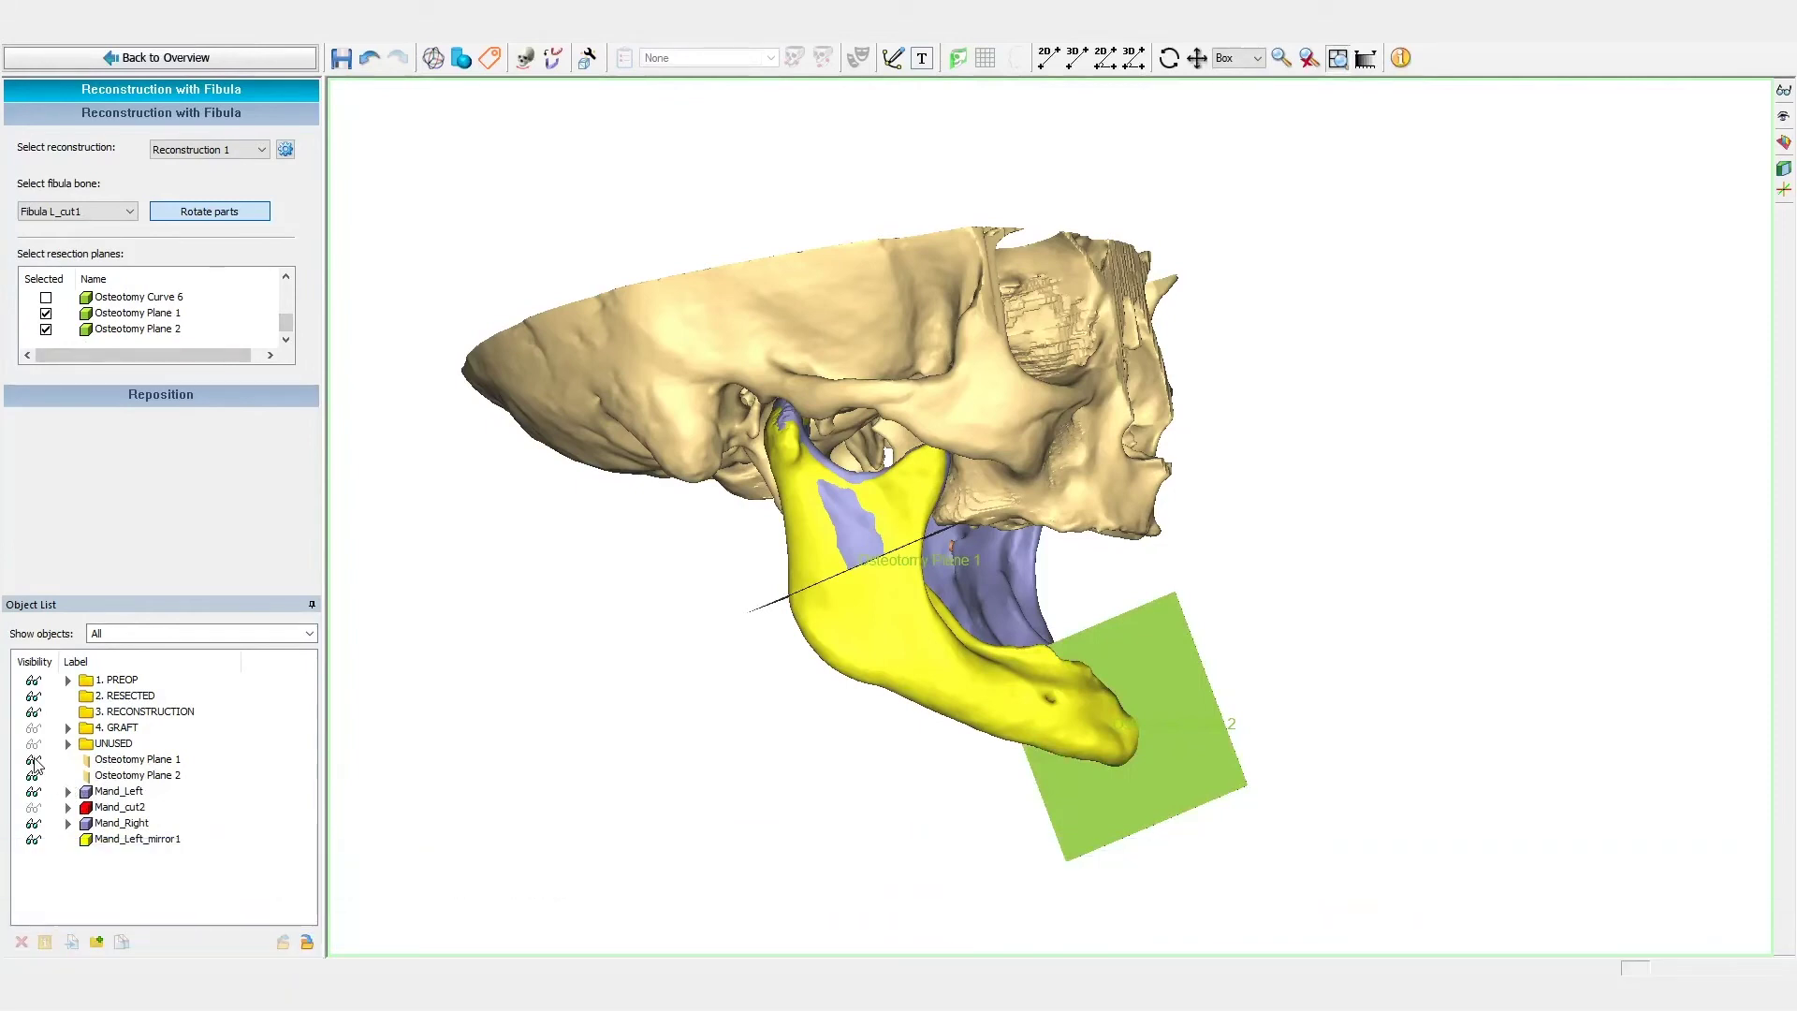
left_click(34, 776)
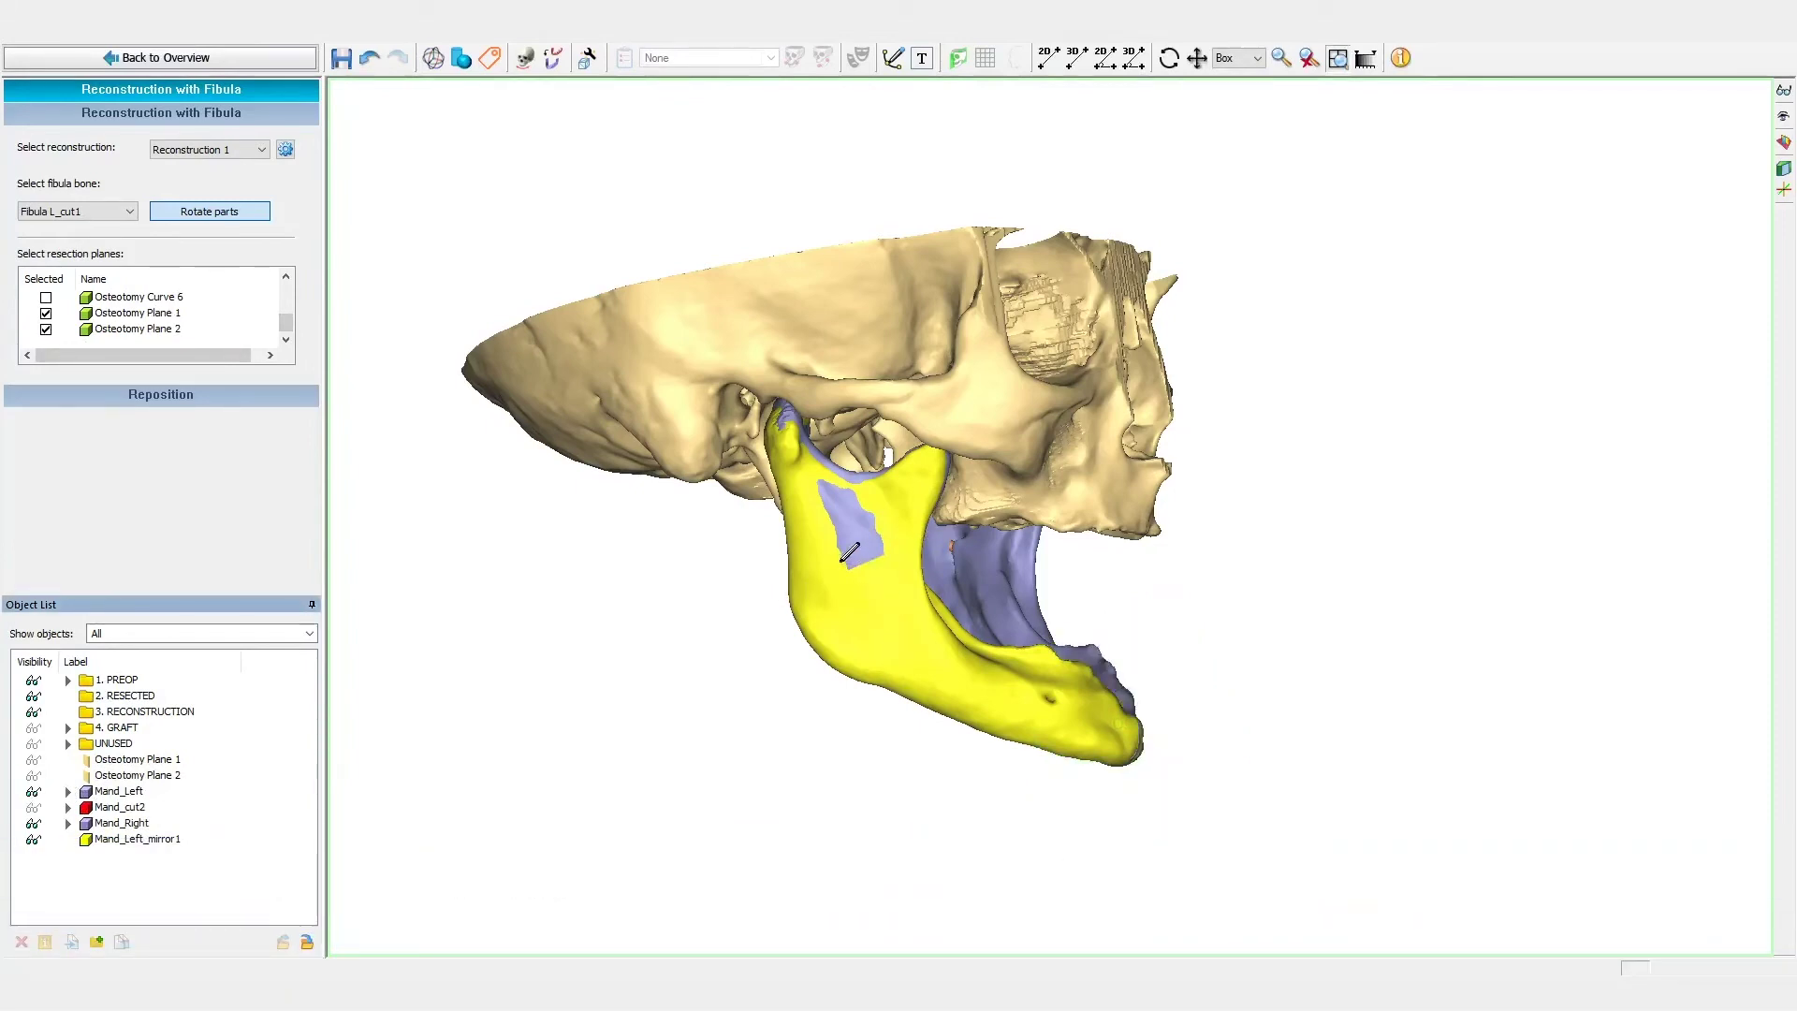
Step: Draw a three-segment reconstruction curve along the yellow mirrored mandible, from the ramus past the angle and body to just beyond the midline
left_click_drag(824, 552, 860, 634)
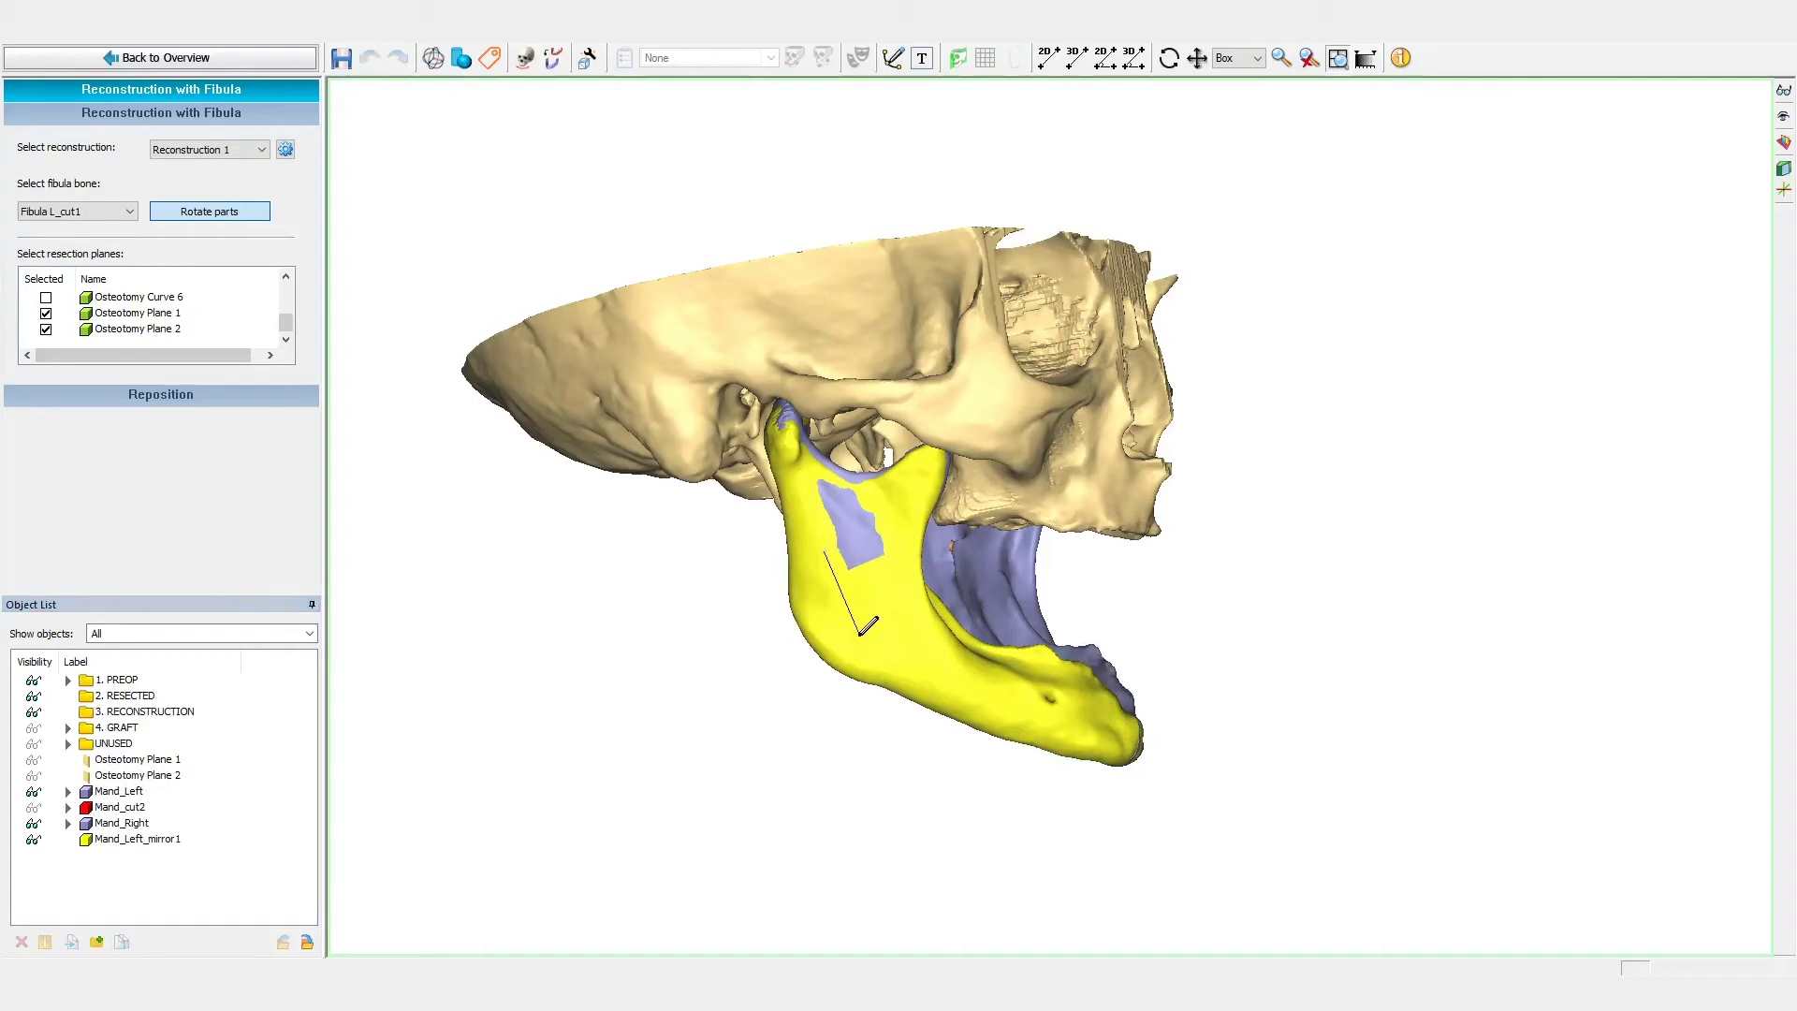
left_click(1034, 704)
right_click_drag(1056, 713, 802, 706)
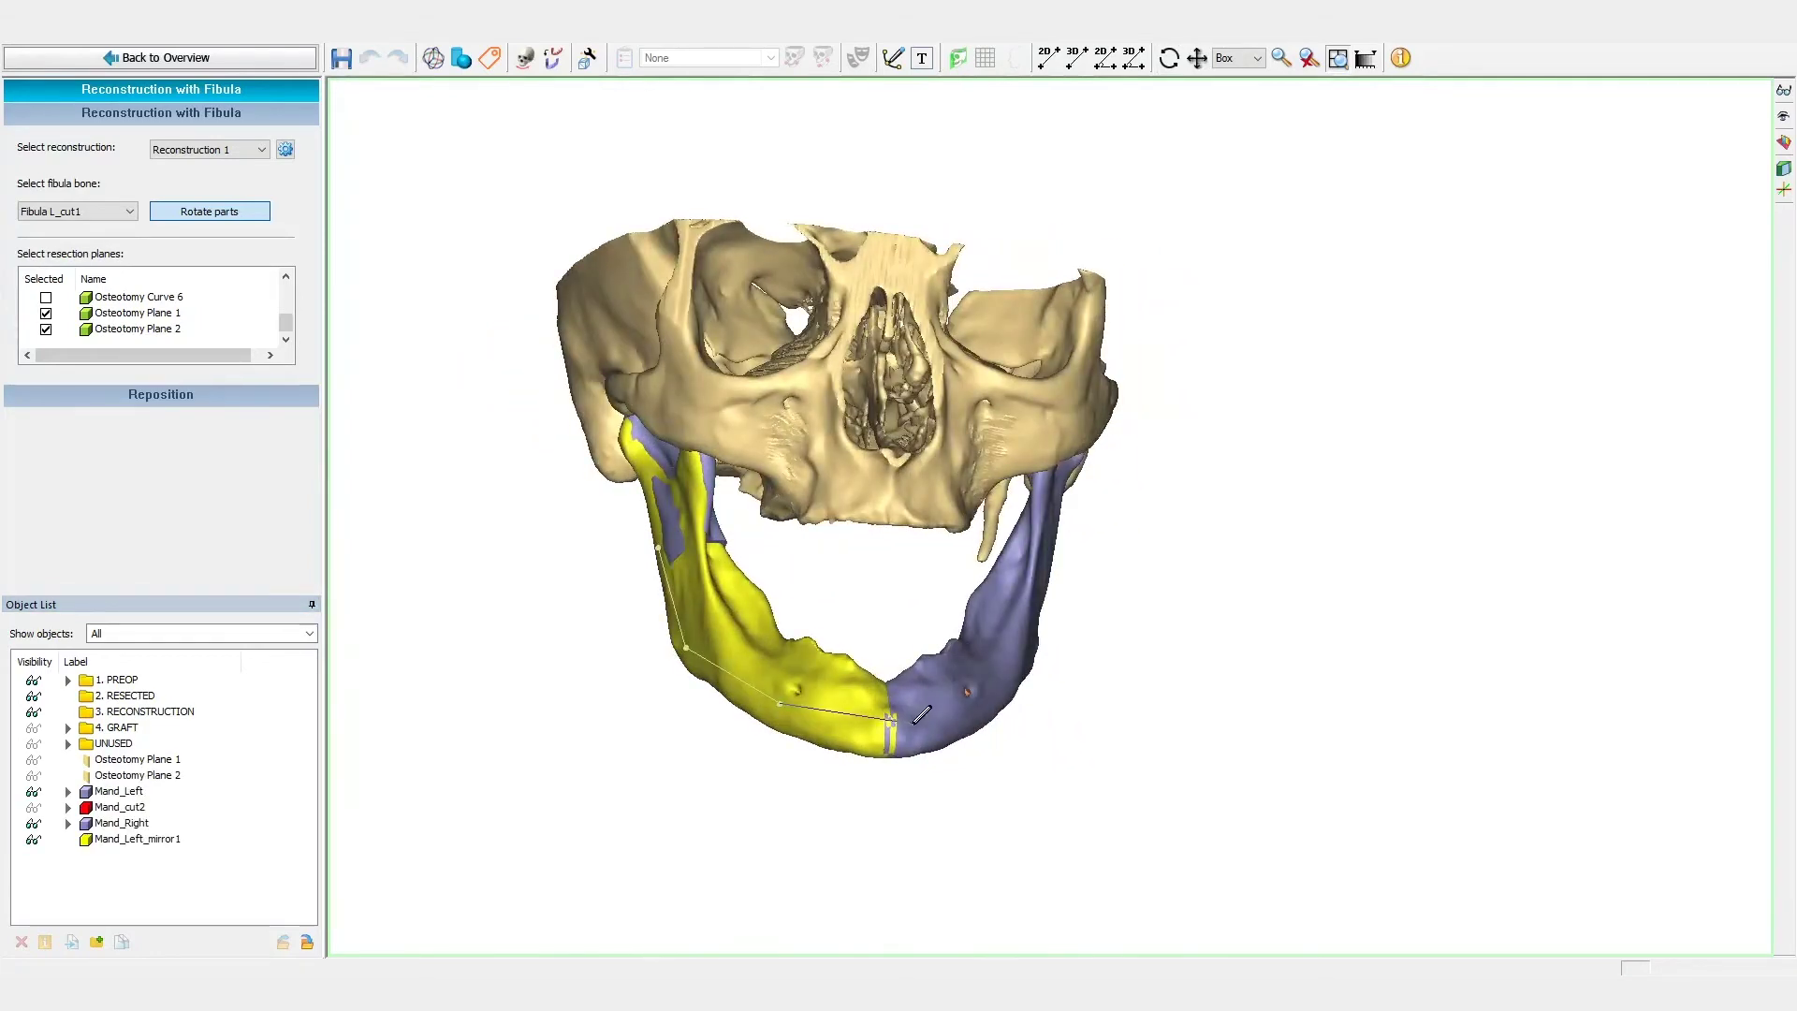
double_click(913, 721)
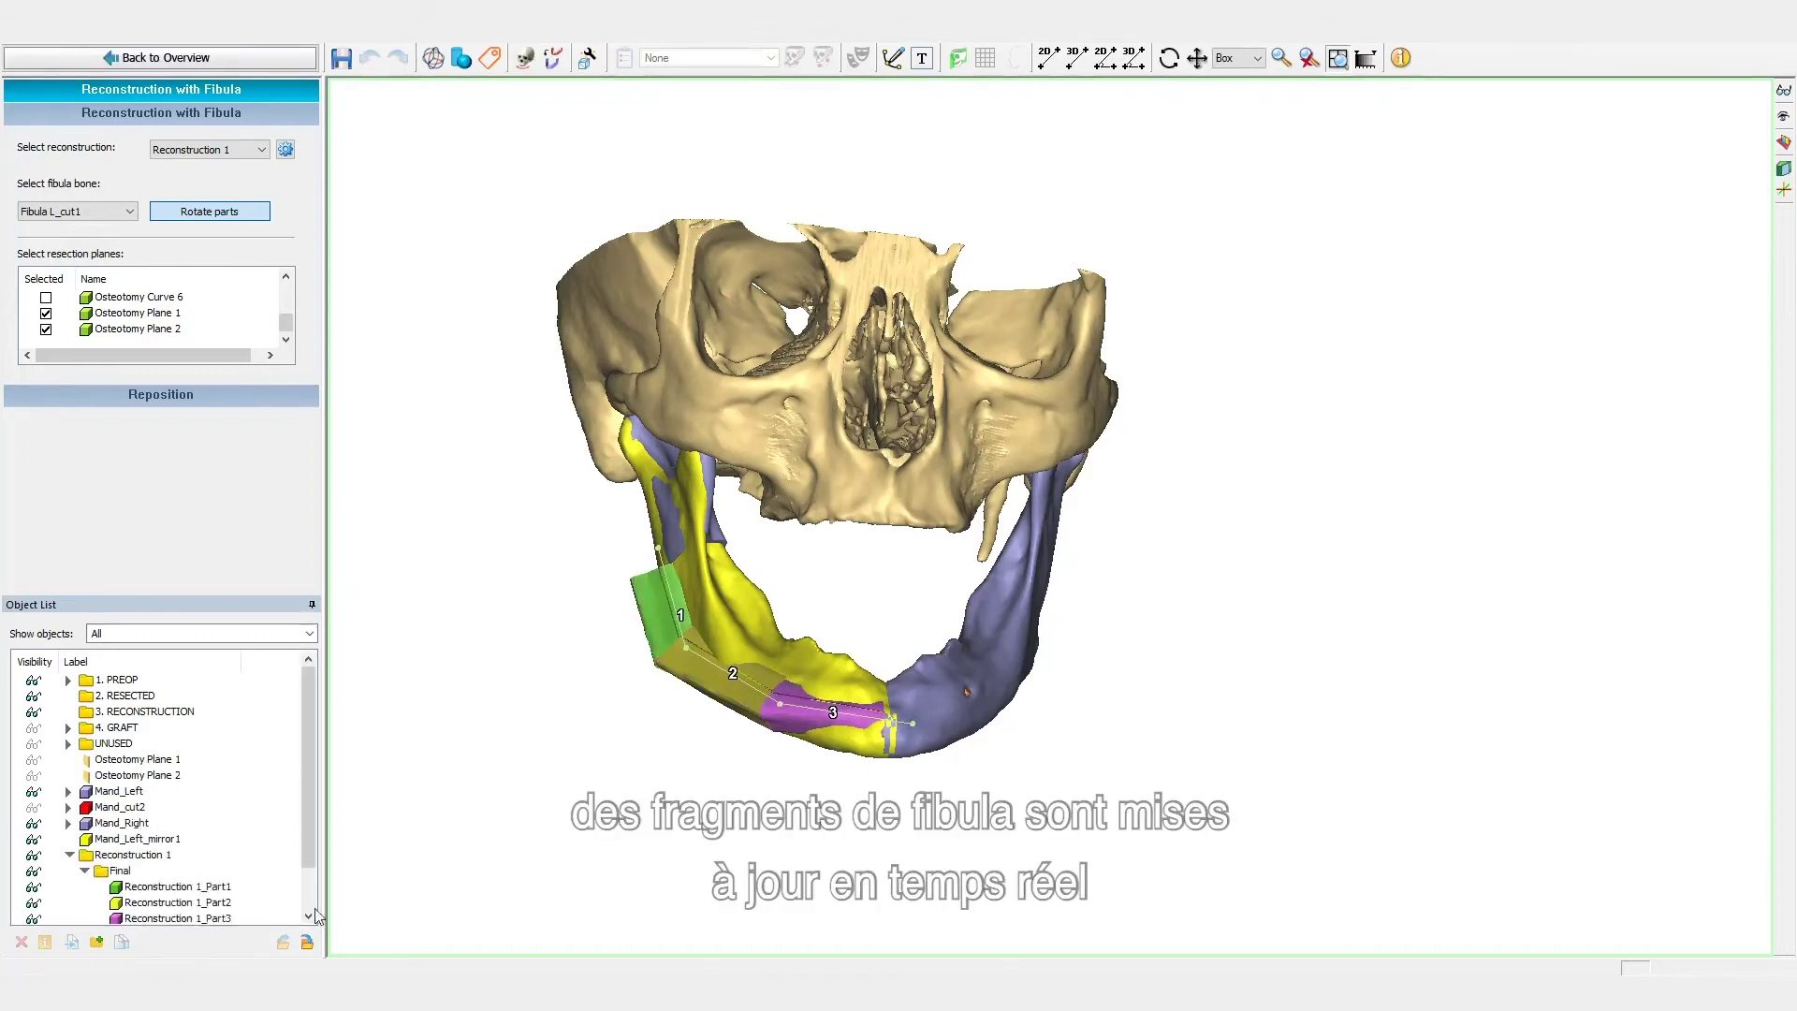
Step: Adjust the reconstruction curve's control points from below so the three fibula fragments follow the mirrored mandible's contour
scroll(851, 642, "up", 3)
scroll(856, 694, "up", 2)
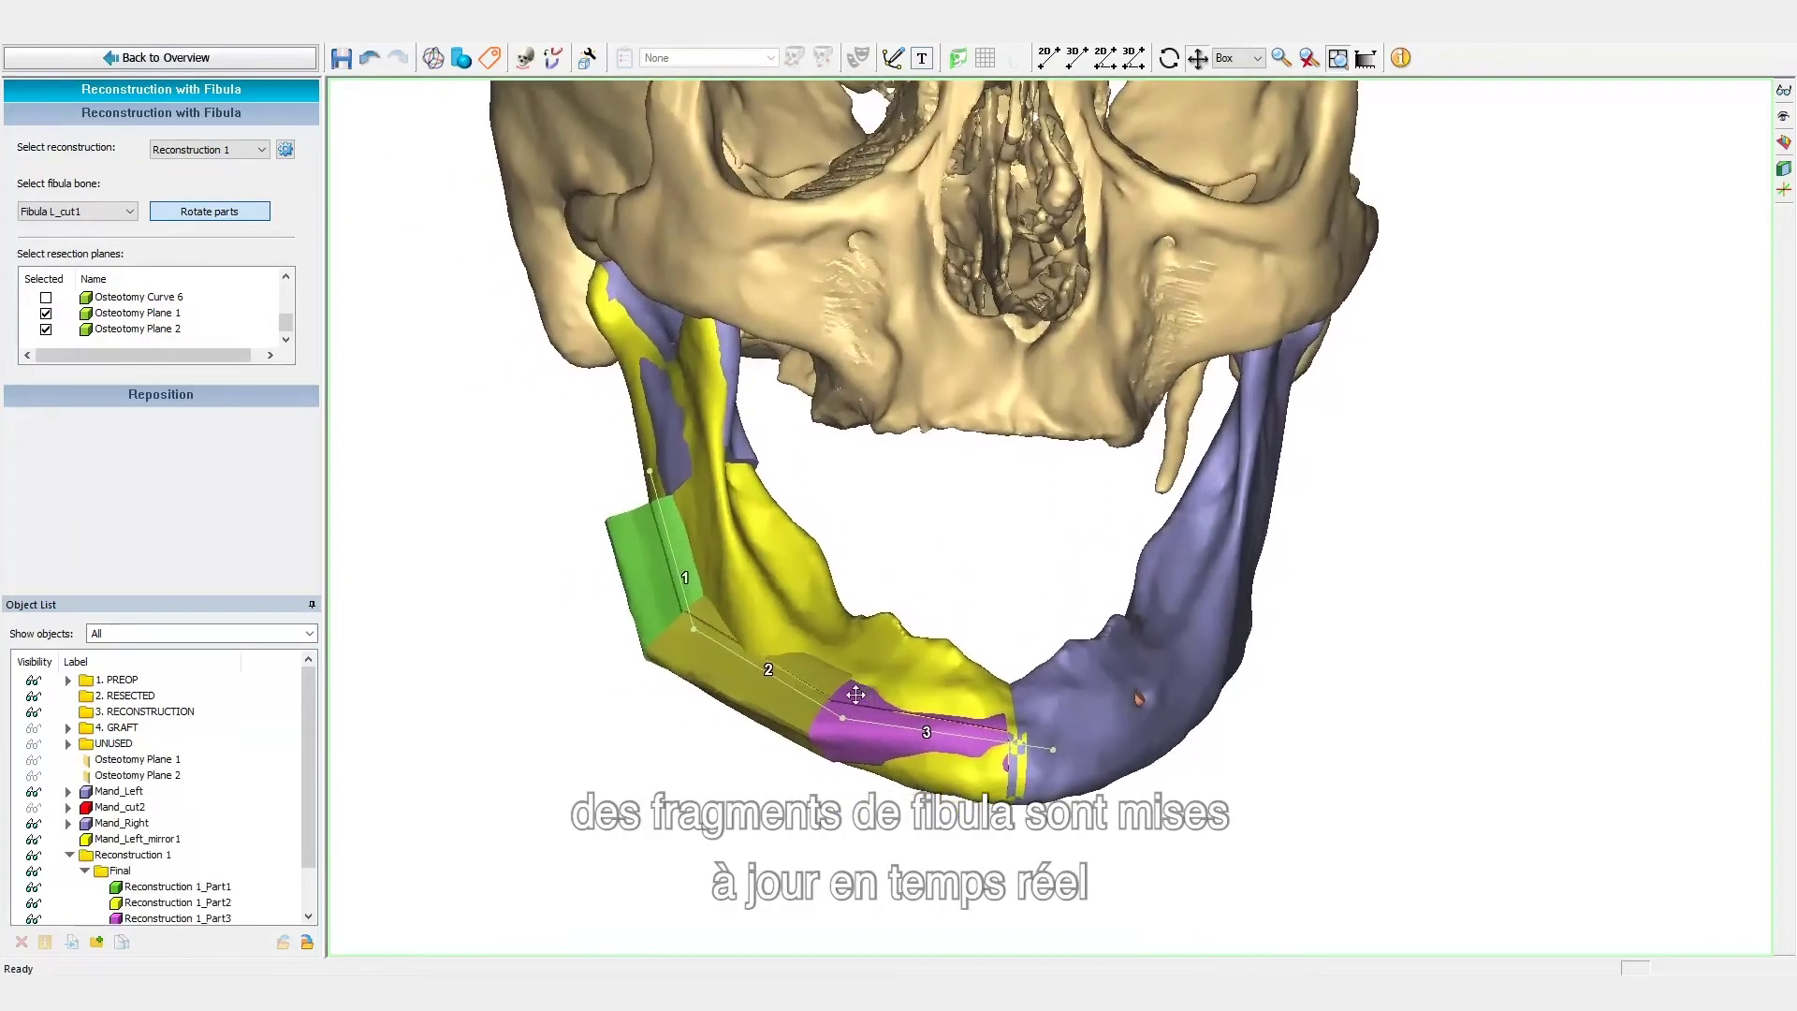
scroll(868, 684, "up", 1)
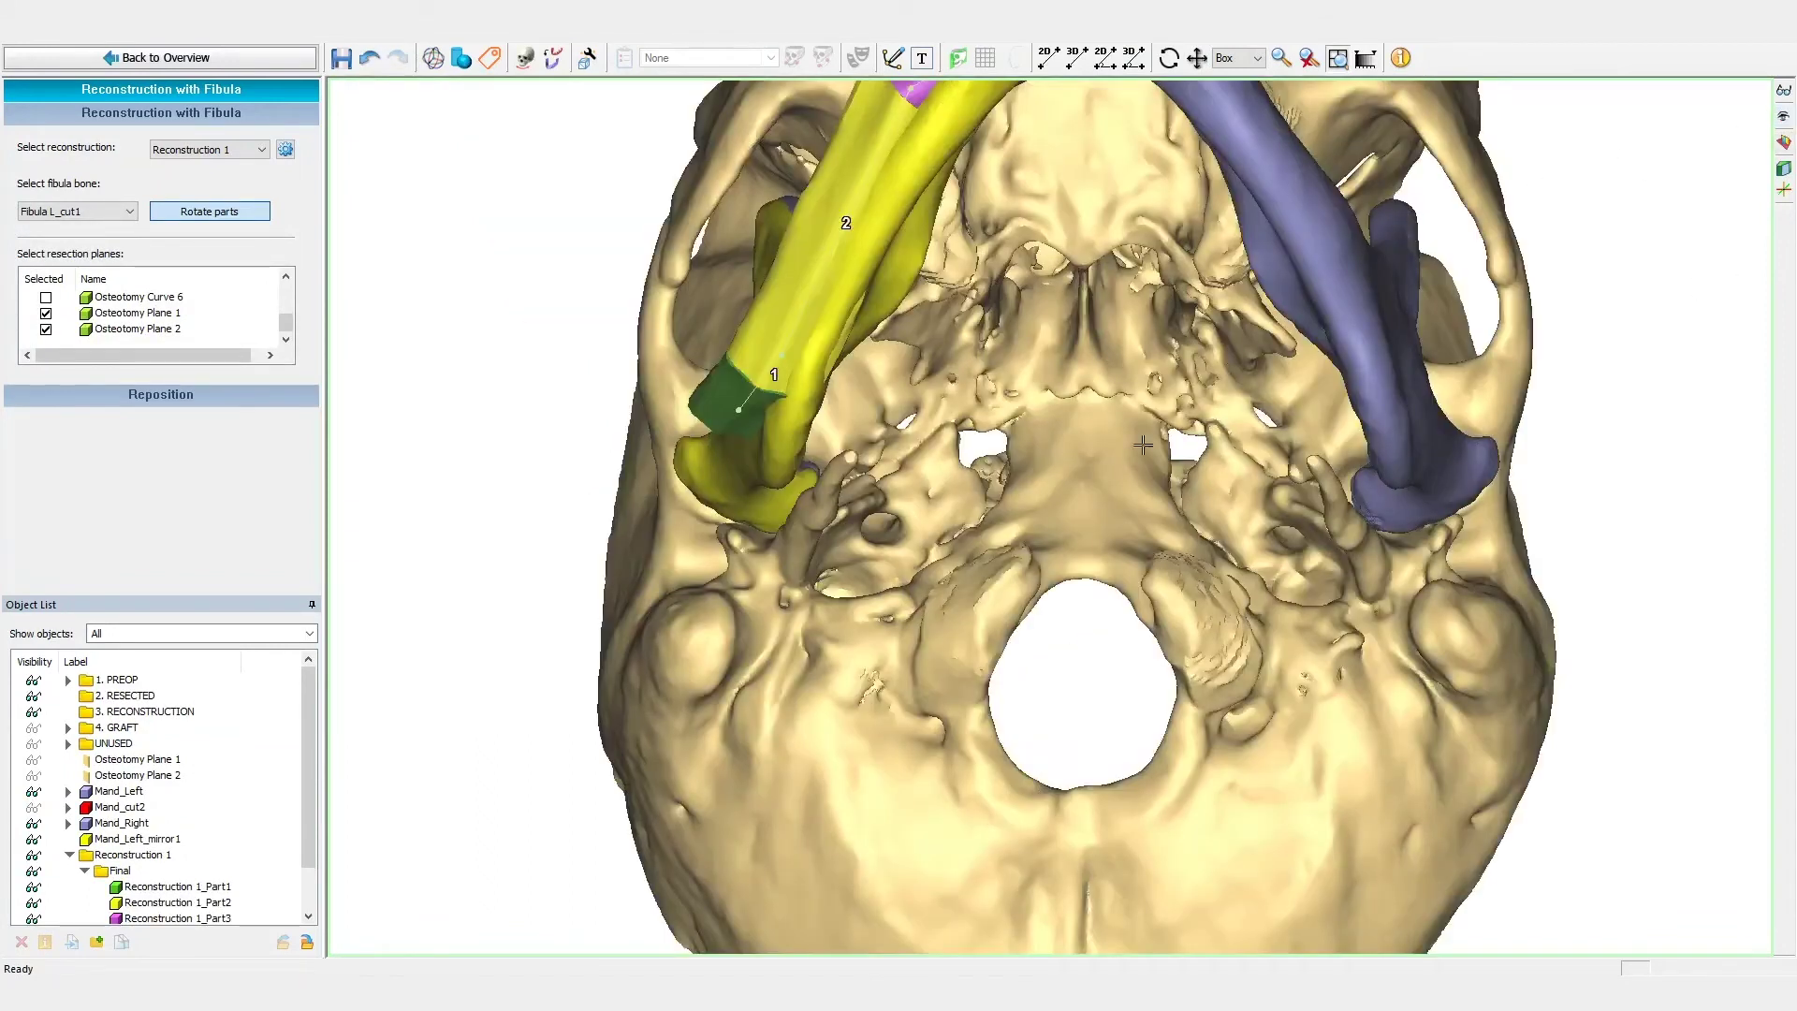
left_click_drag(788, 347, 1124, 597)
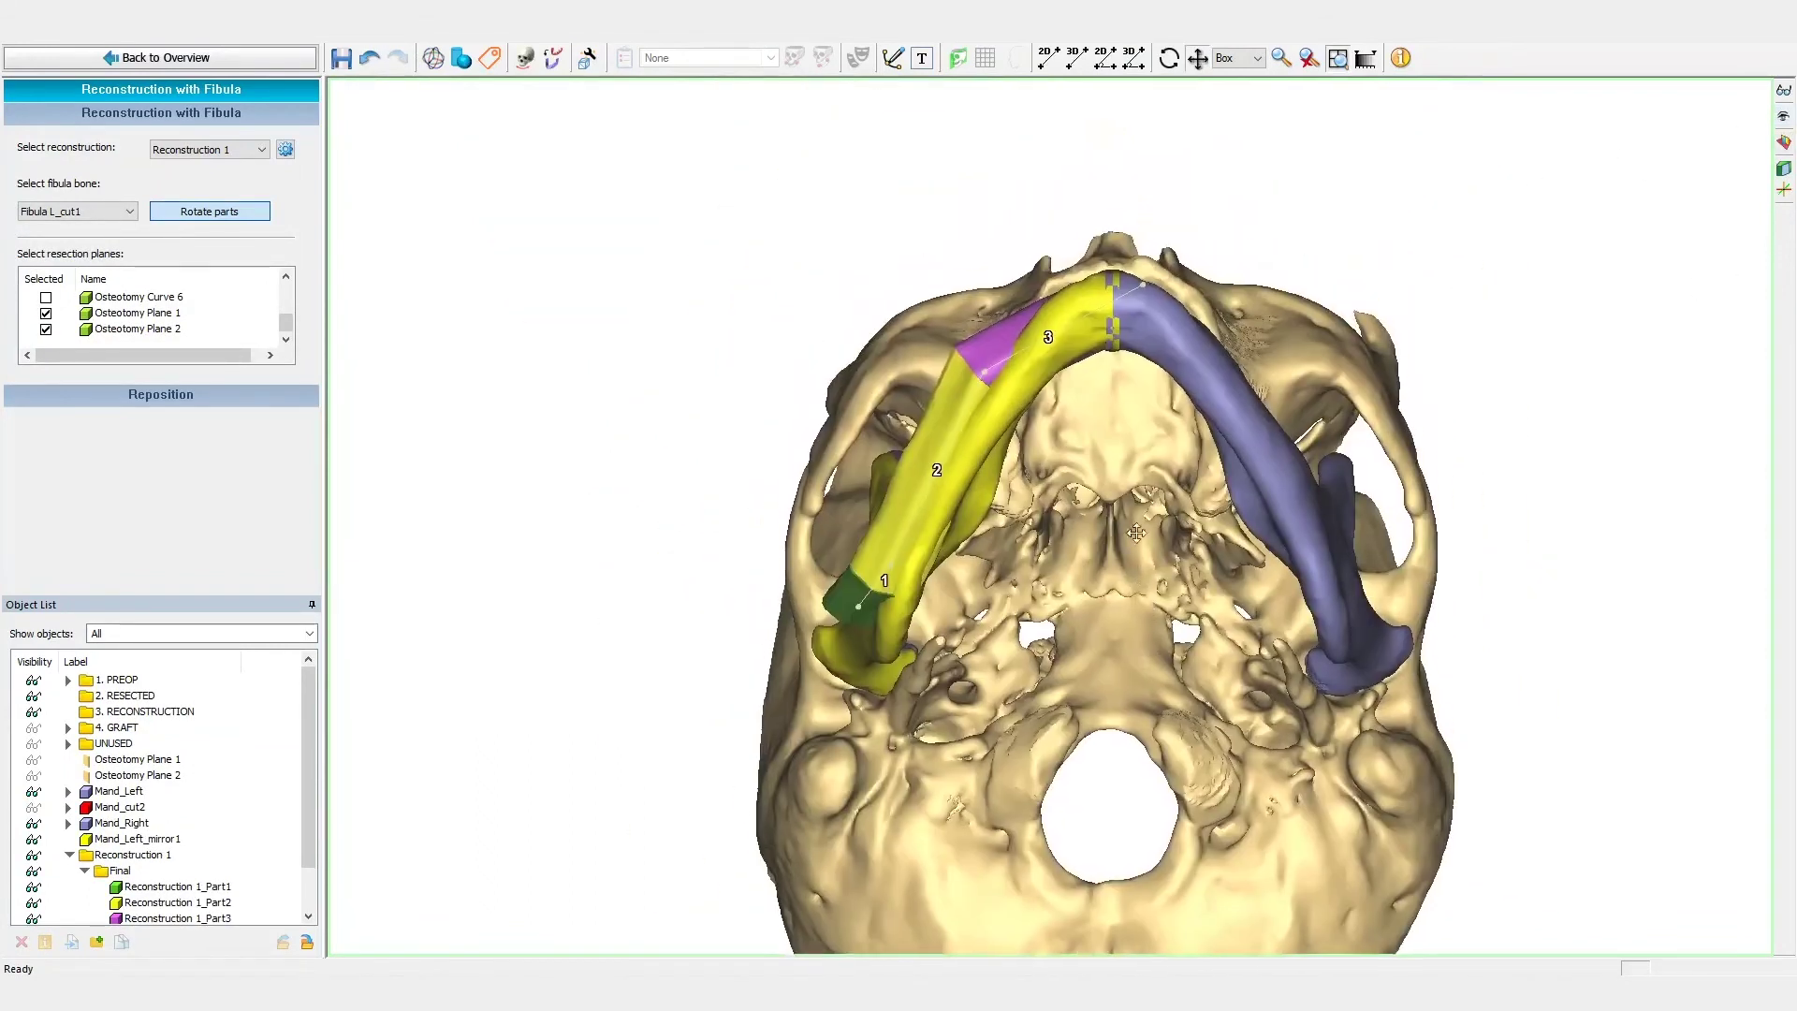
scroll(1070, 319, "up", 2)
key("Up")
key("Up")
key("Up")
key("Up")
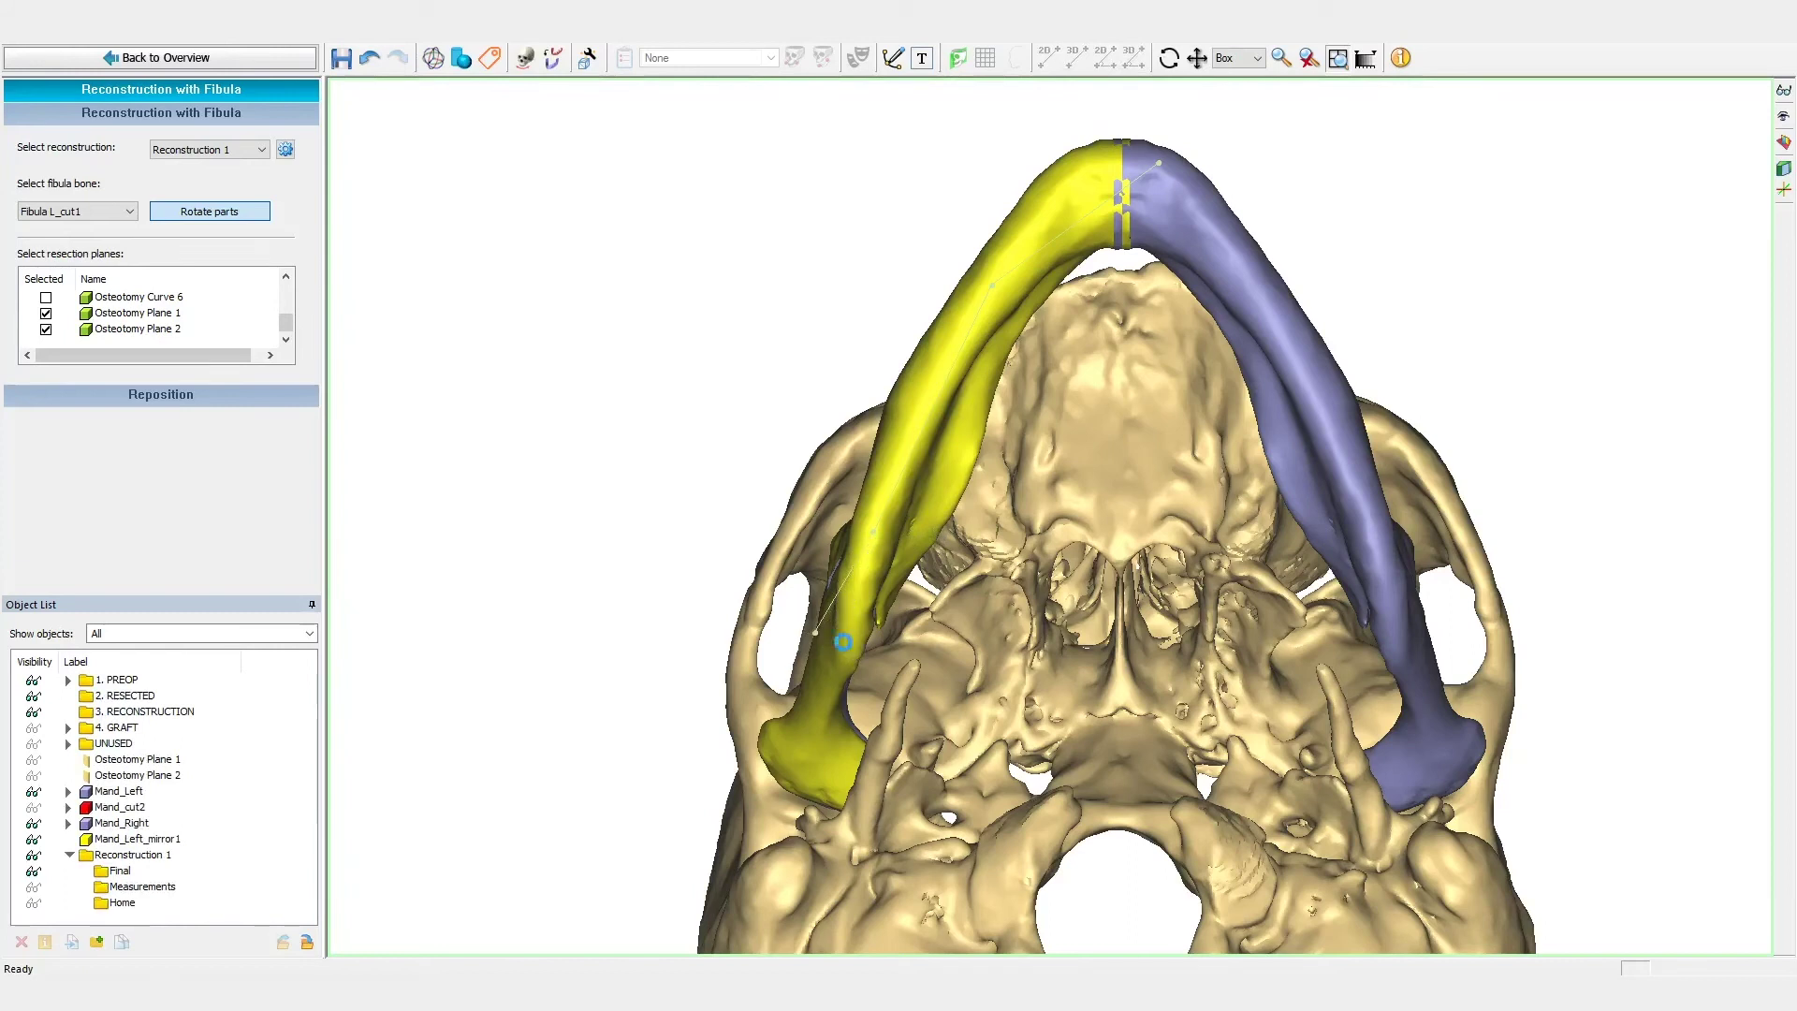
scroll(946, 525, "down", 1)
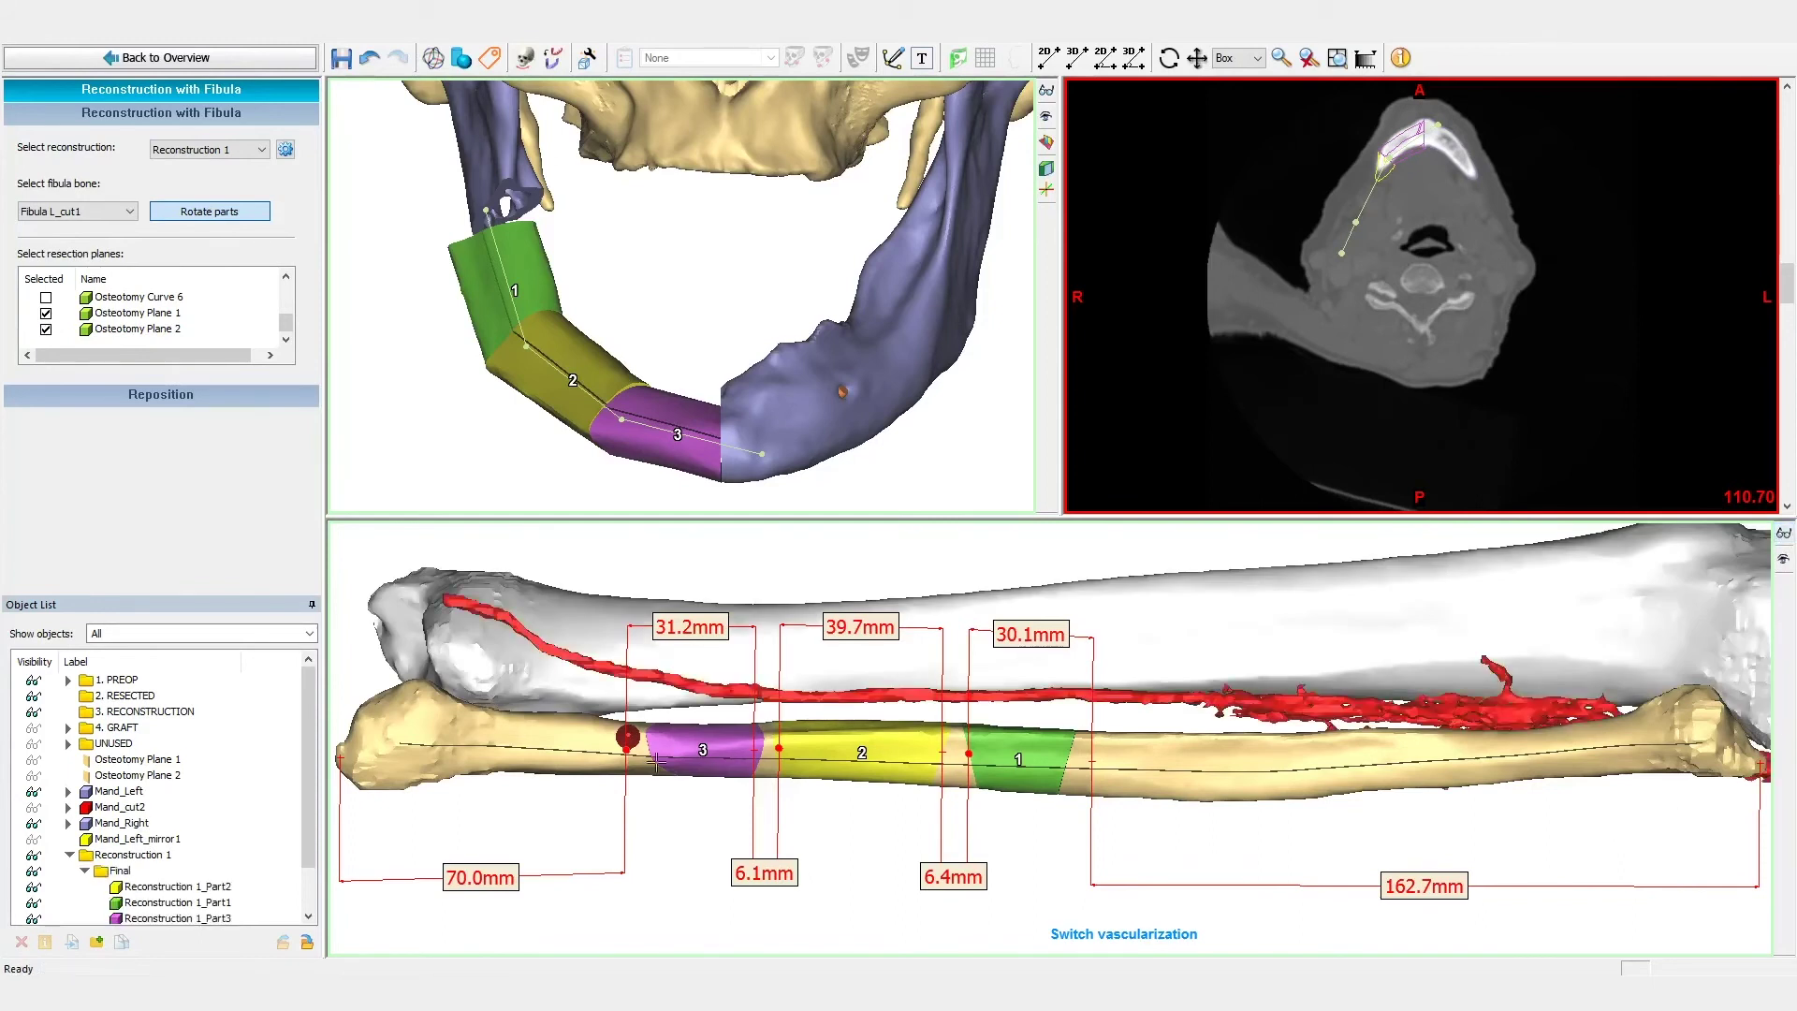
Step: Slide the fibula fragments along the bone so they start 76.6 mm from its nearer end, and rotate them around the fibula
left_click_drag(625, 748, 654, 754)
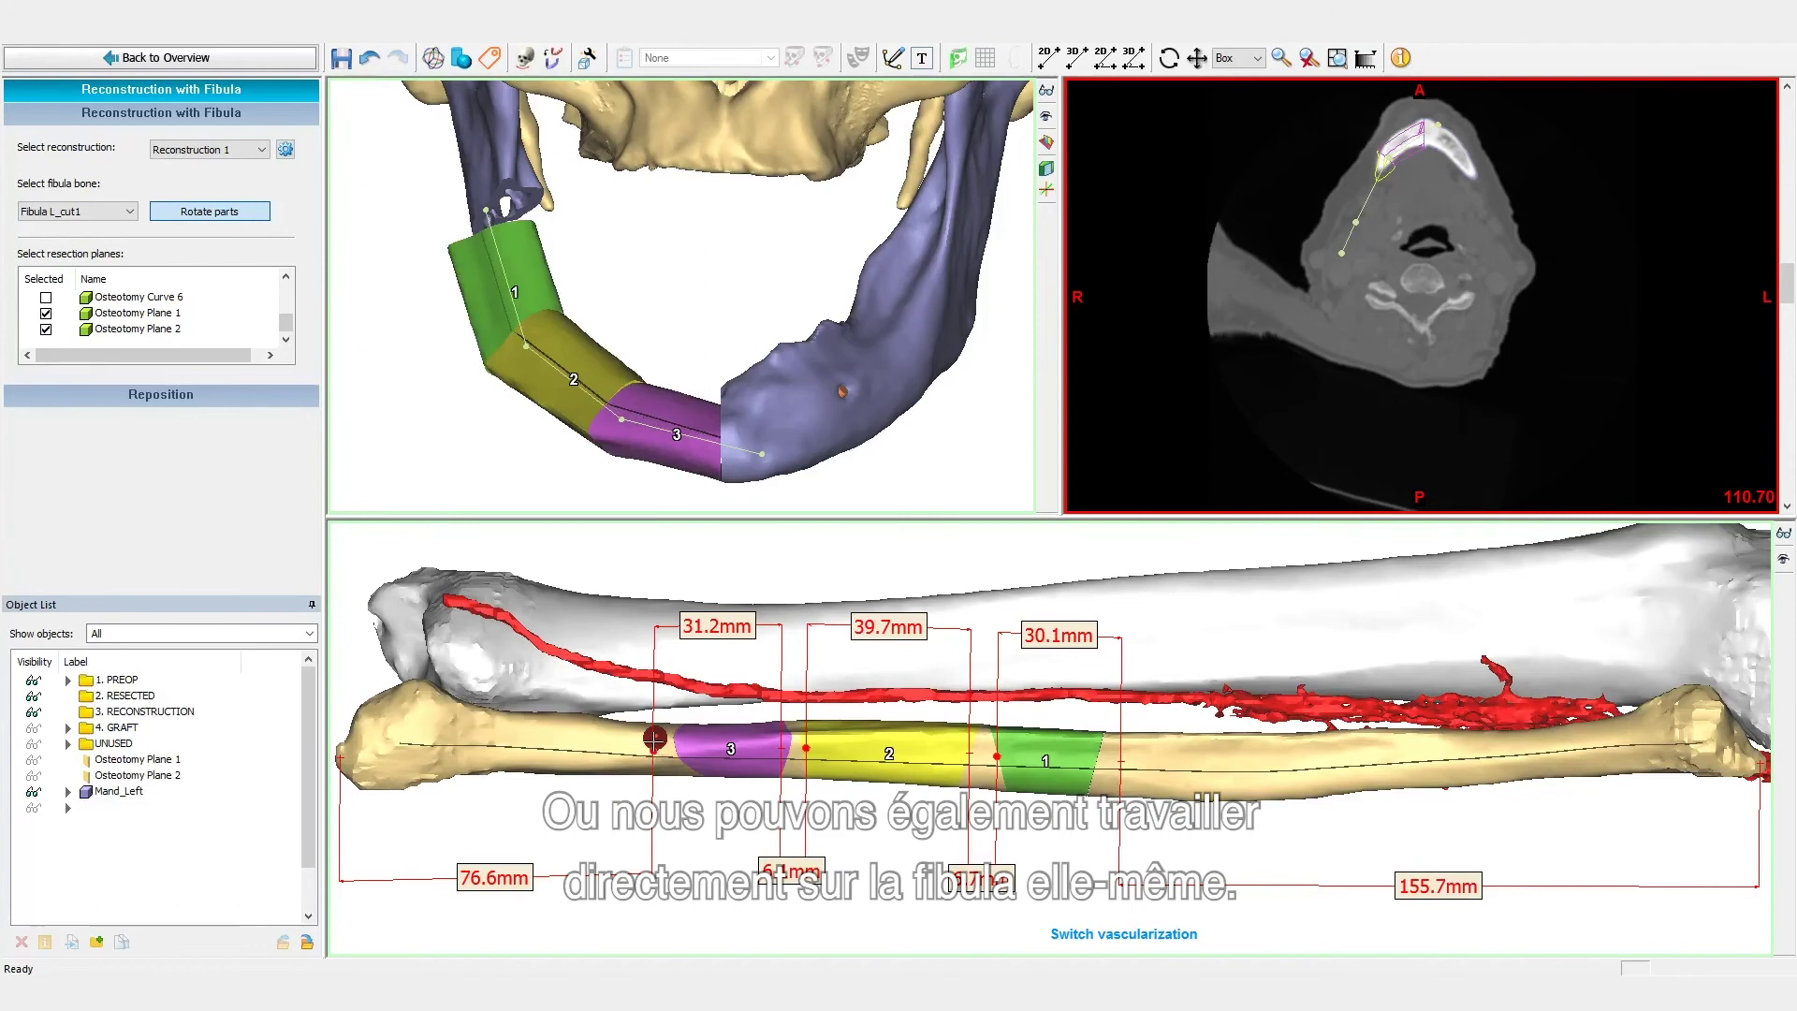
left_click(654, 739)
left_click_drag(654, 729, 659, 746)
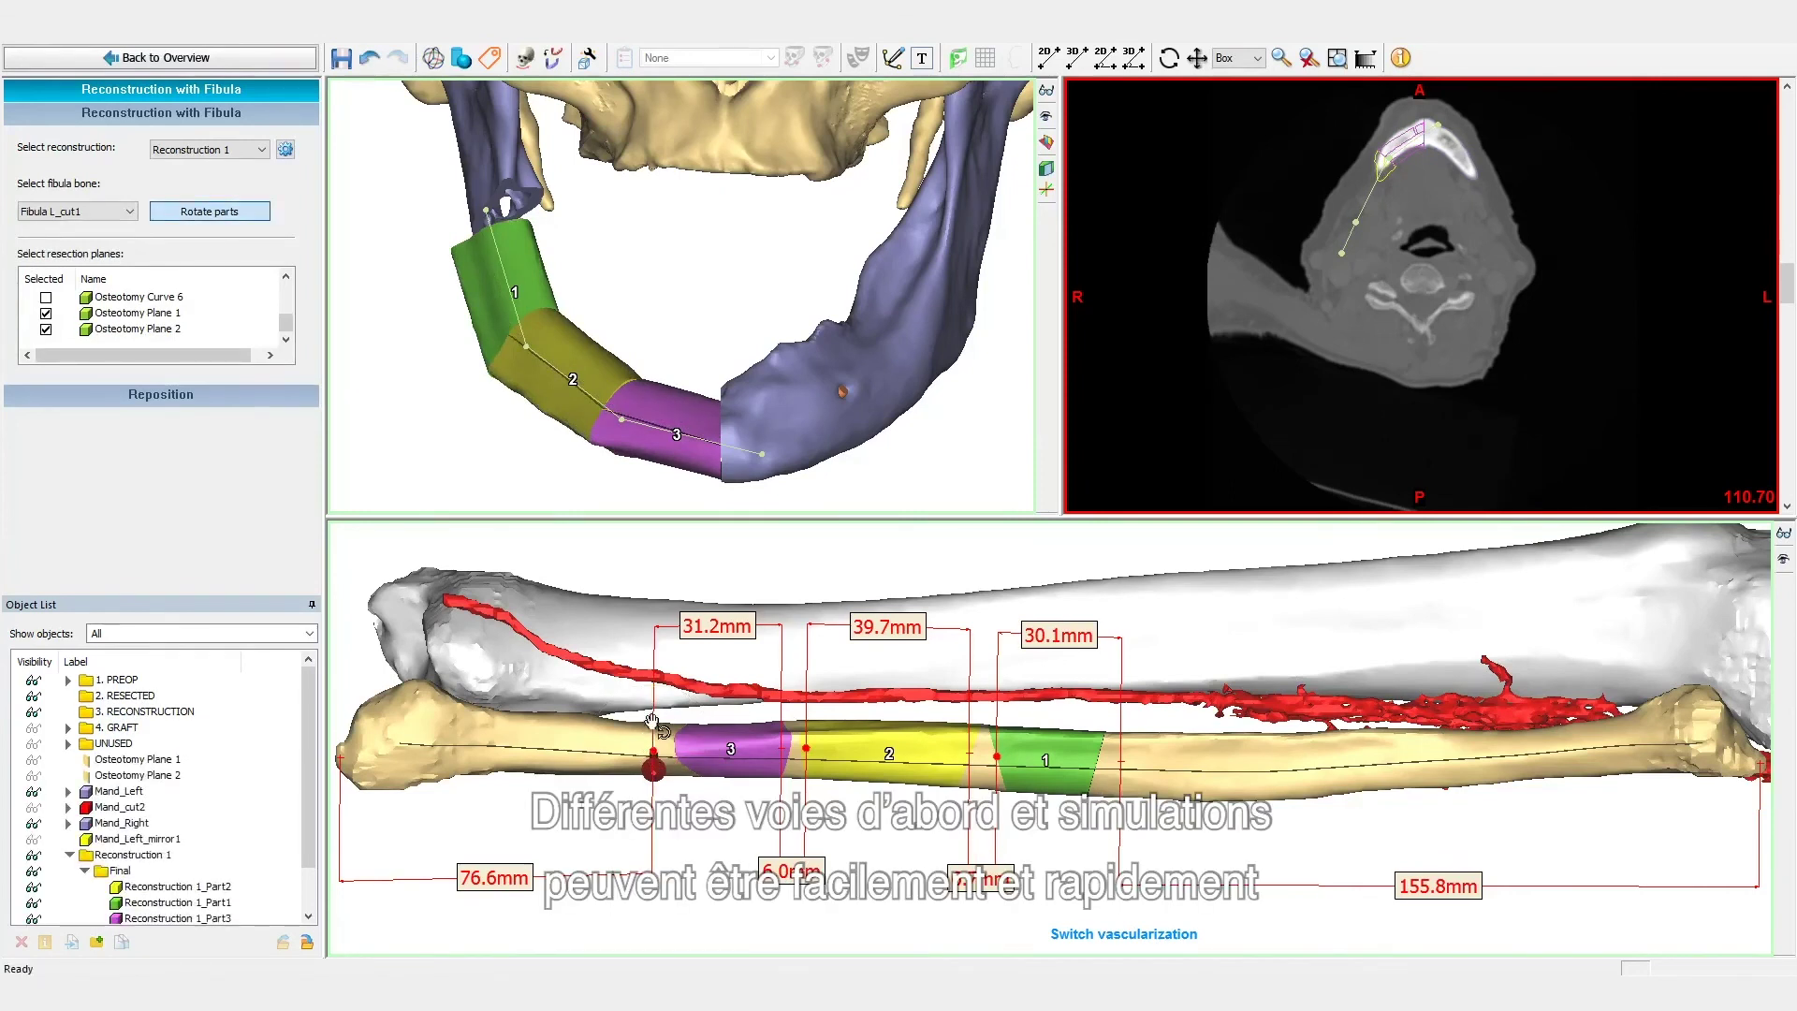
left_click_drag(653, 717, 653, 737)
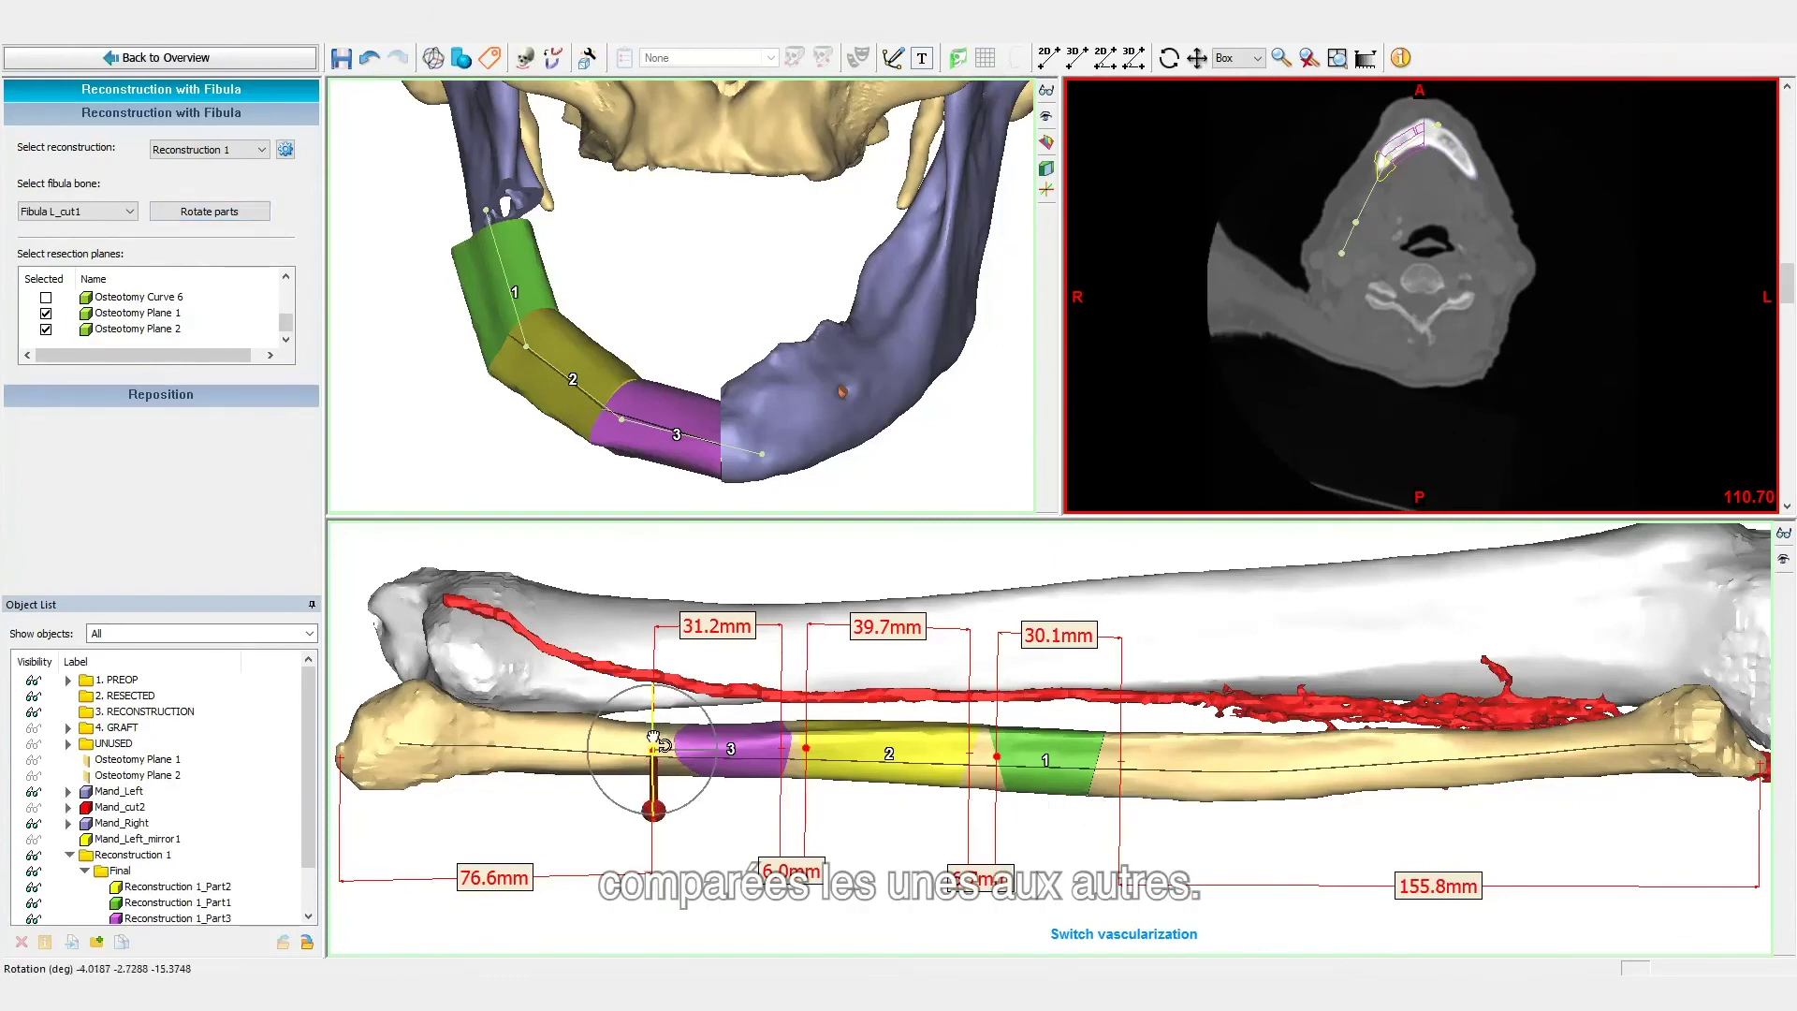